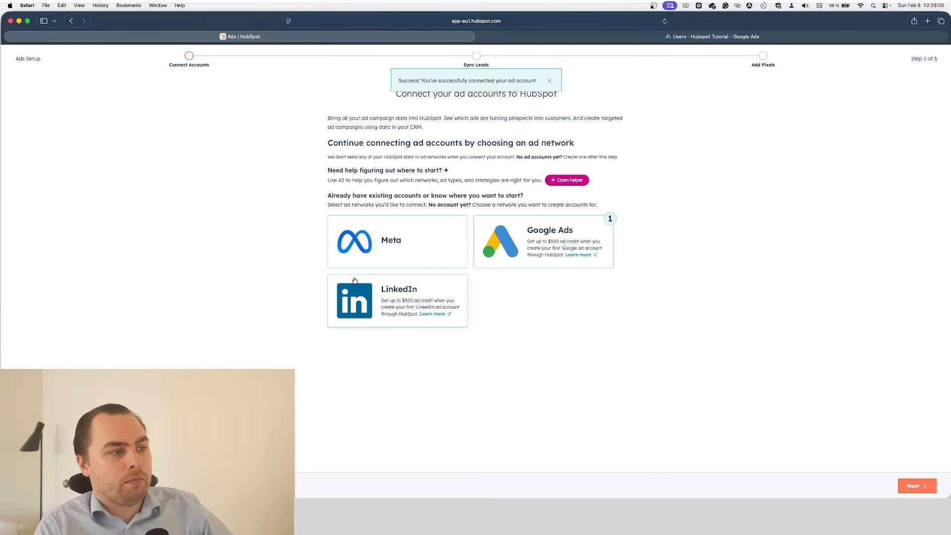
Step: Finish the ads setup, keeping new-lead syncing for the Google Ads account, adding the Hubspot Tutorial pixel and dismissing the tour offer
left_click(913, 485)
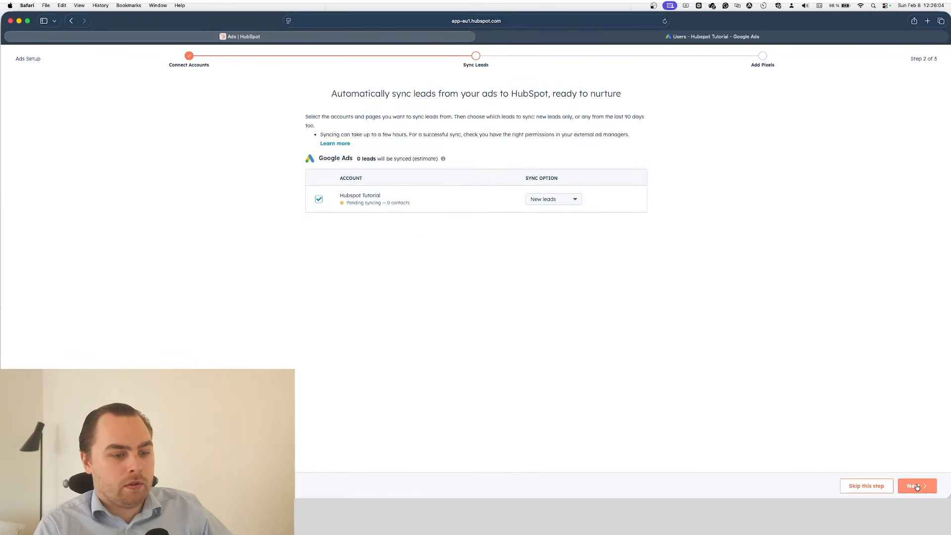
left_click(916, 486)
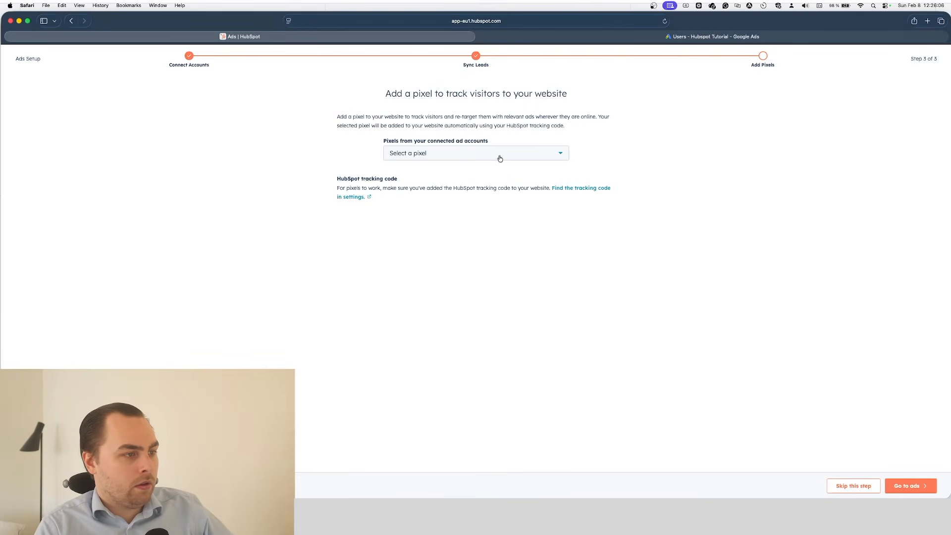
left_click(500, 159)
left_click(458, 194)
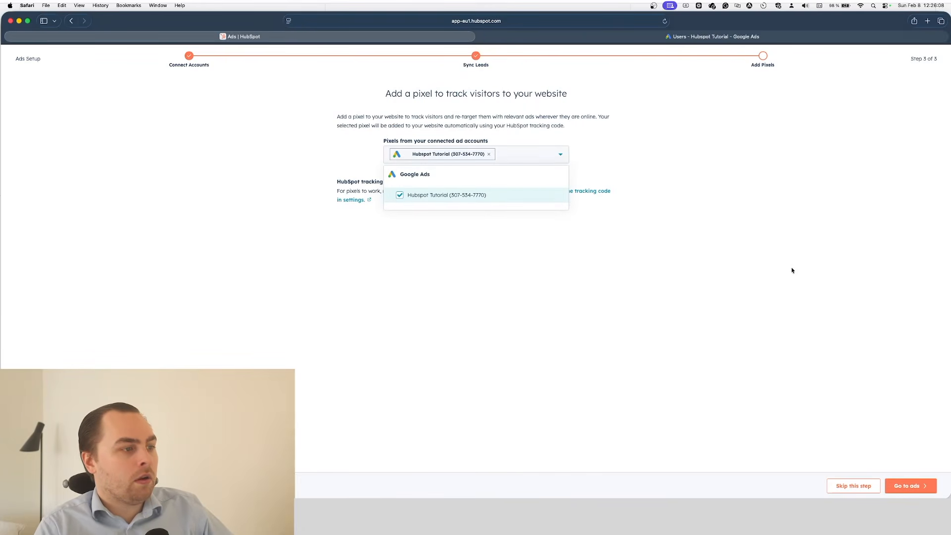
left_click(911, 486)
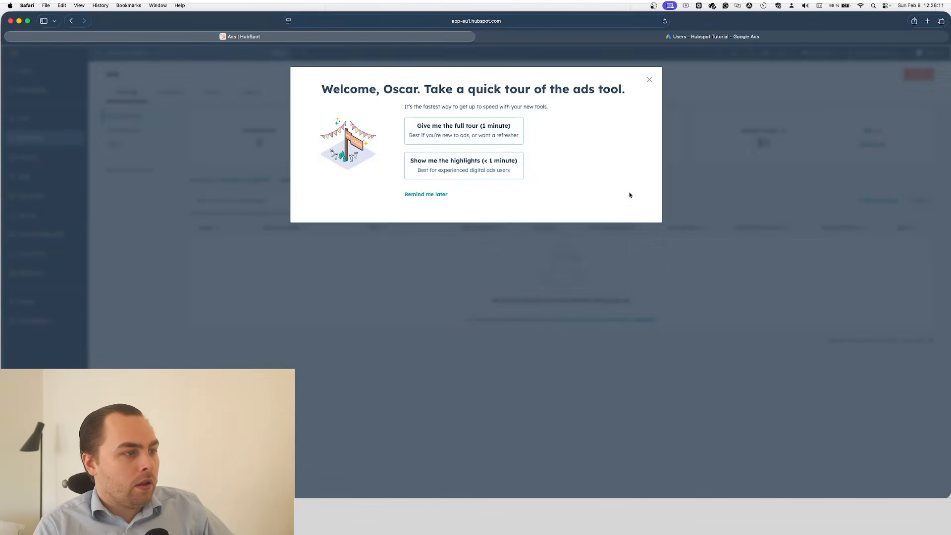
left_click(649, 79)
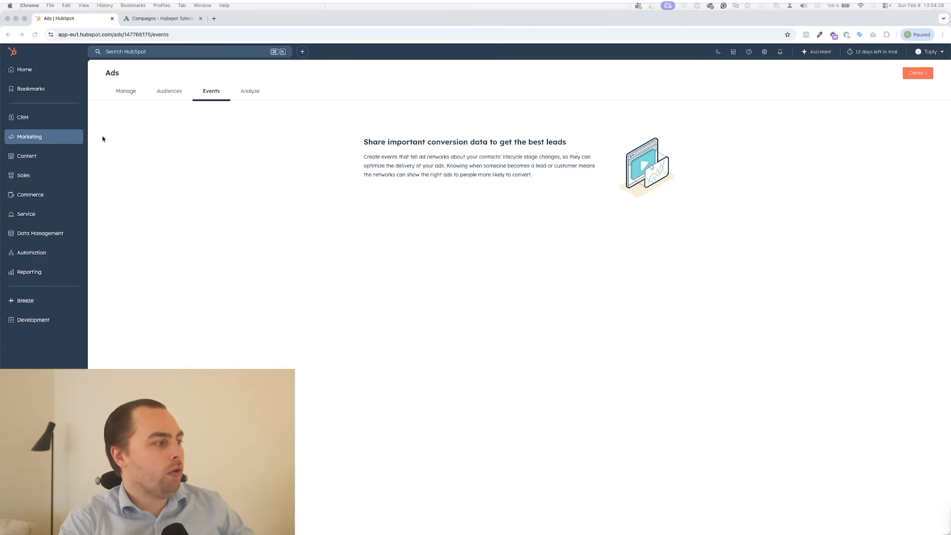
Step: Start a new Google Ads event for the Hubspot Tutorial ad account, triggered by a lifecycle stage change
mouse_move(40, 139)
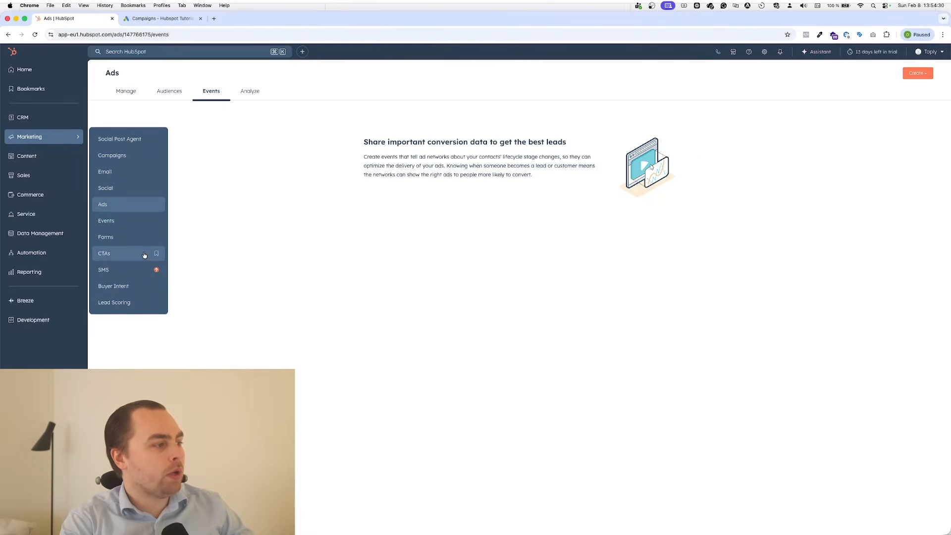
left_click(127, 206)
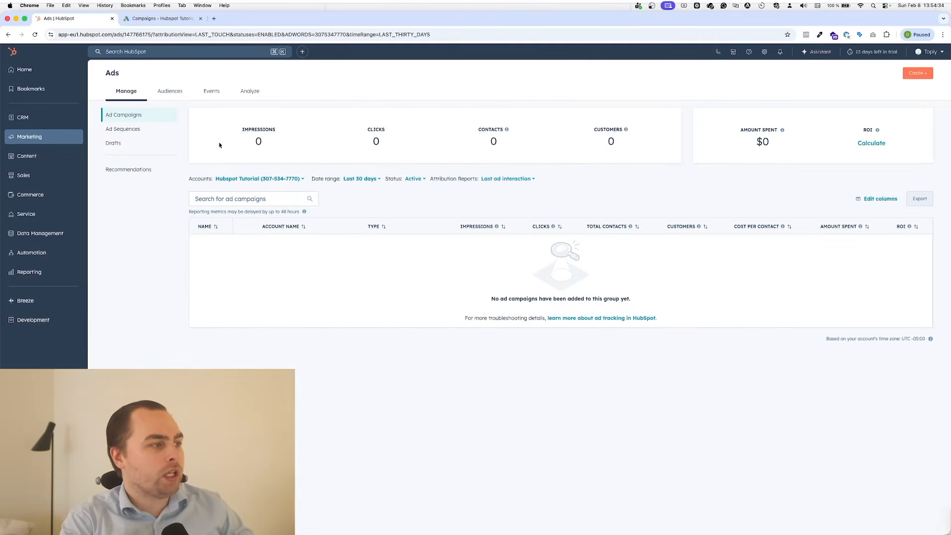
left_click(212, 93)
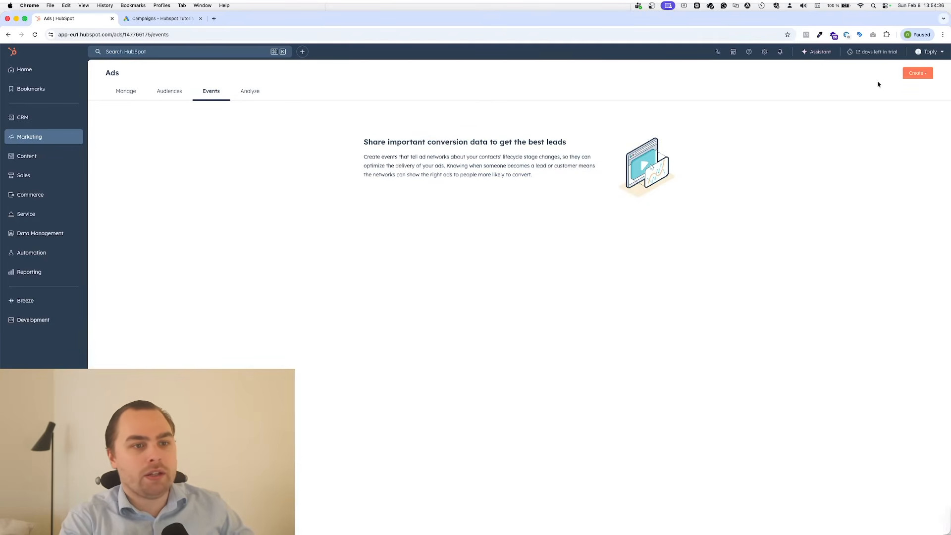
left_click(917, 73)
left_click(904, 121)
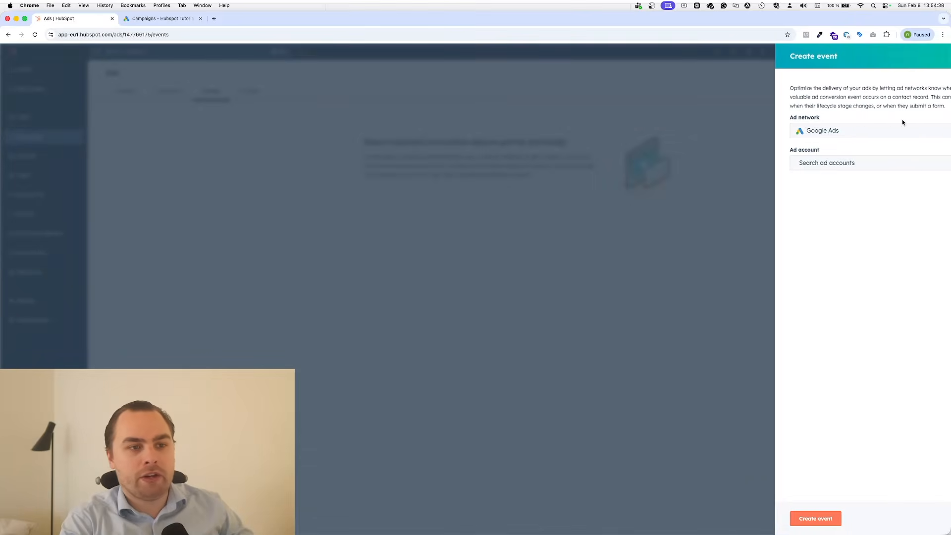
left_click(818, 163)
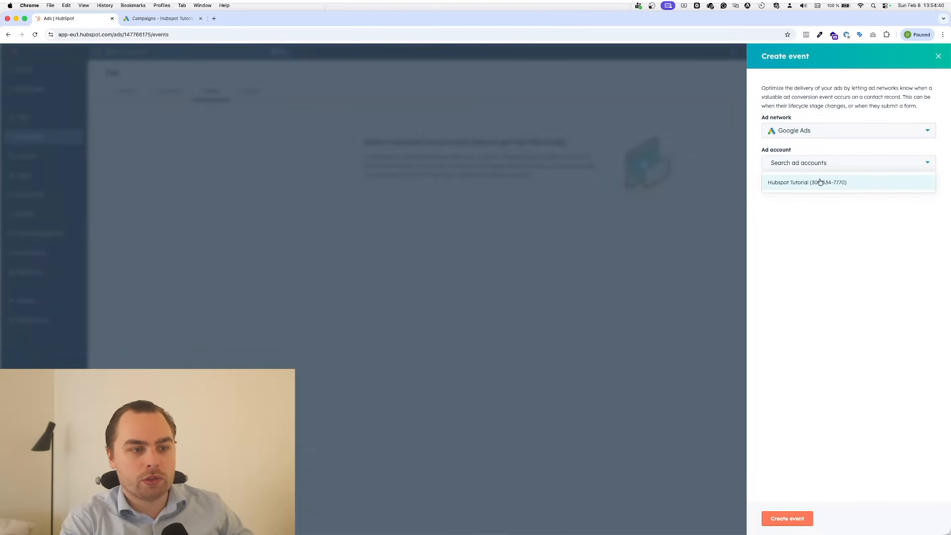
left_click(820, 182)
left_click(806, 194)
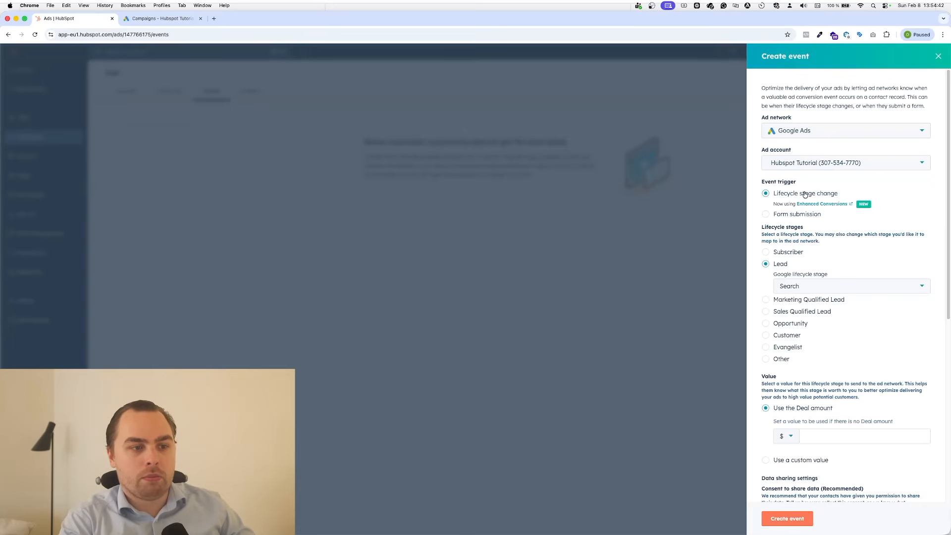
Step: Map the Lead lifecycle stage to the Google lifecycle stage Submit Lead Form
left_click(830, 286)
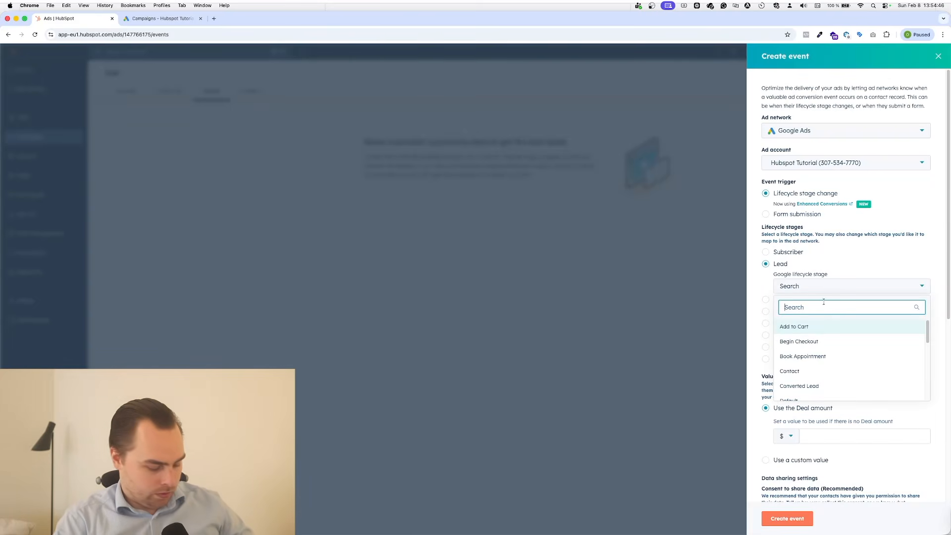
type("lead")
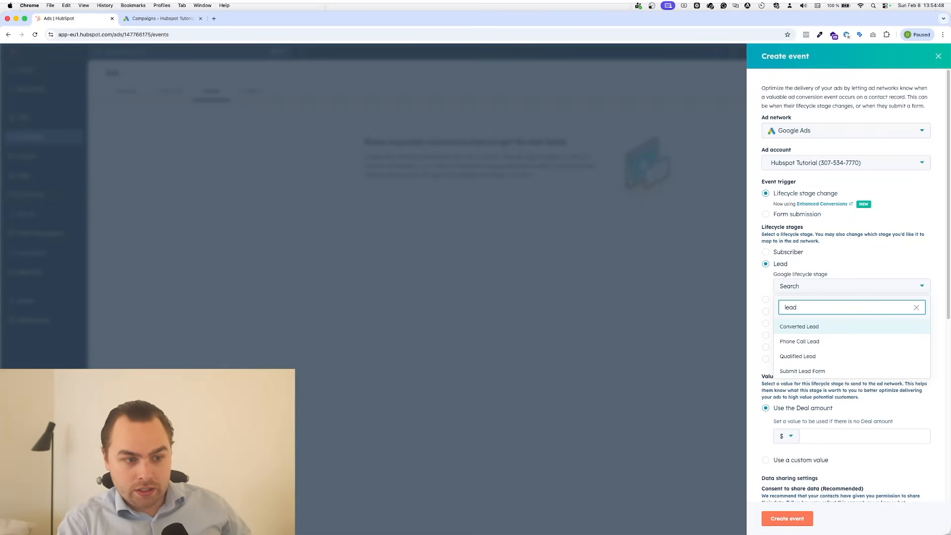
left_click(819, 372)
Step: Use a custom value of $1 for the event instead of the deal amount
scroll(801, 404, "down", 3)
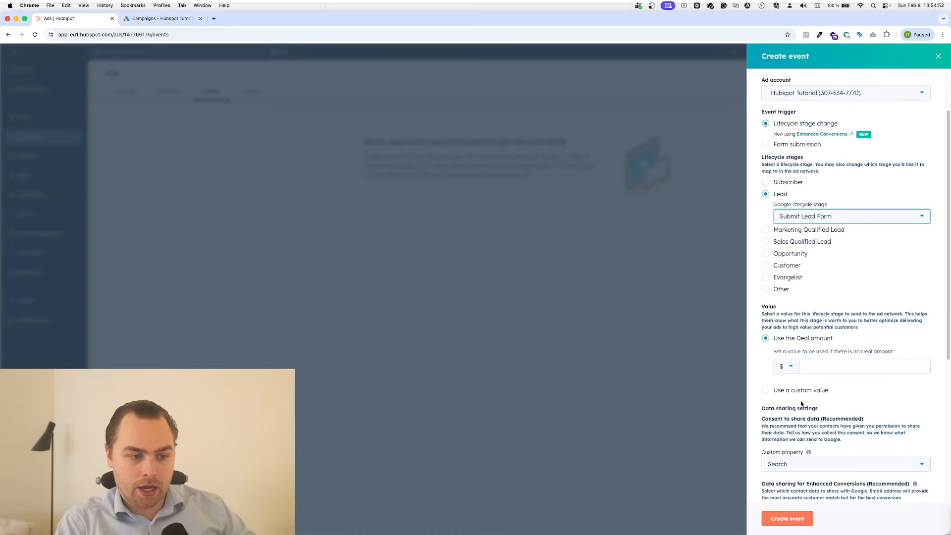
left_click(806, 391)
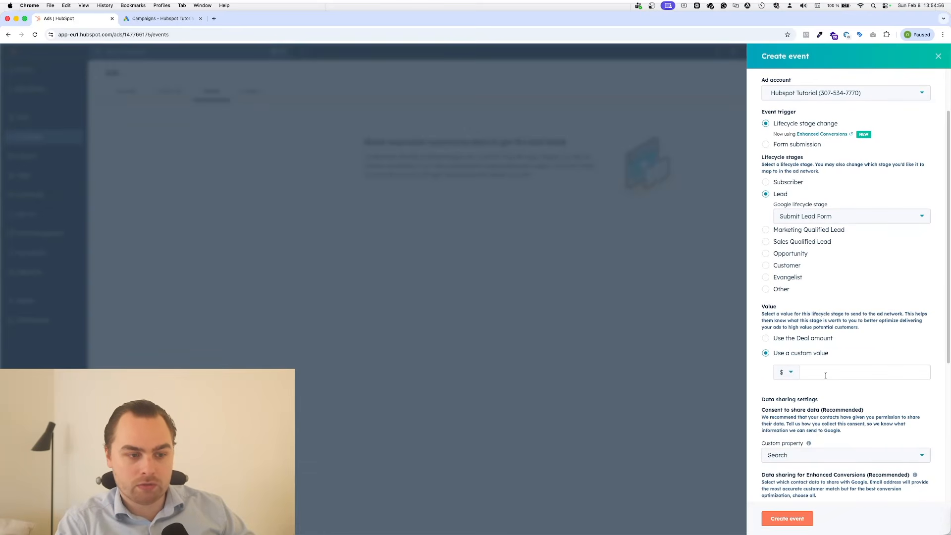
left_click(826, 376)
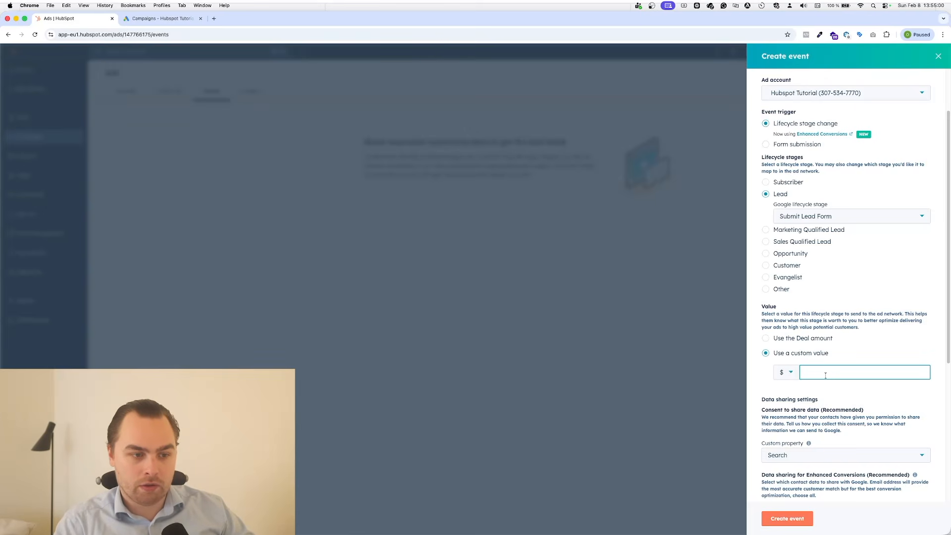
type("1")
left_click(858, 392)
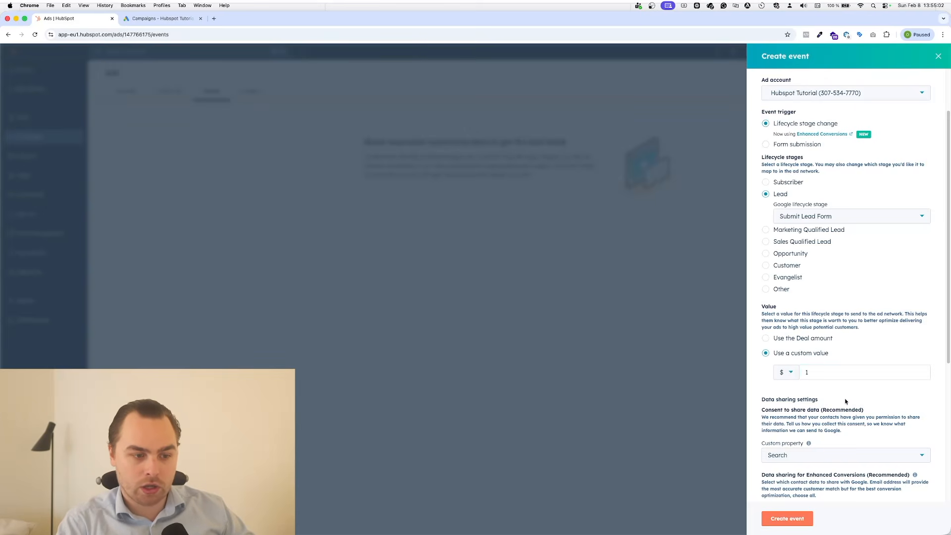
Step: Set the event as a primary event in Google and try to create it
scroll(847, 396, "down", 3)
scroll(850, 391, "down", 3)
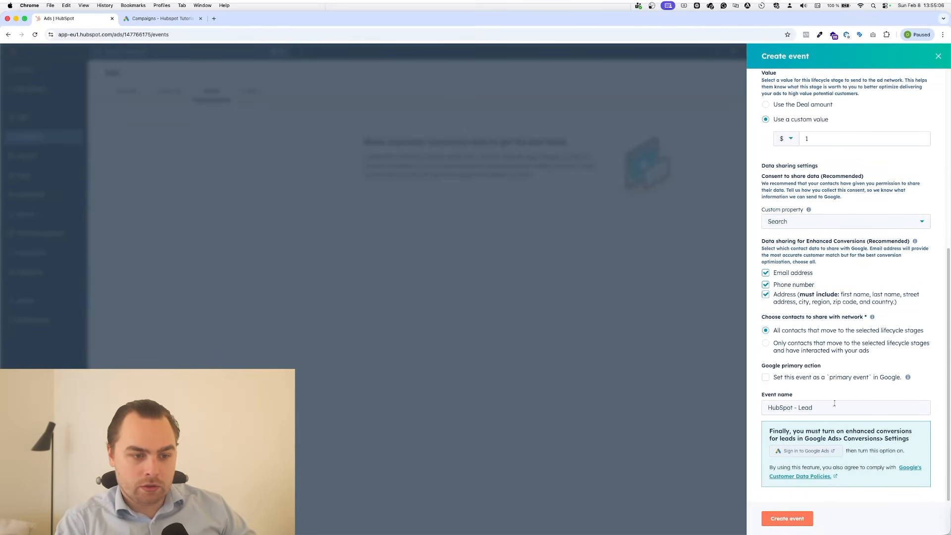
left_click(830, 380)
left_click(792, 518)
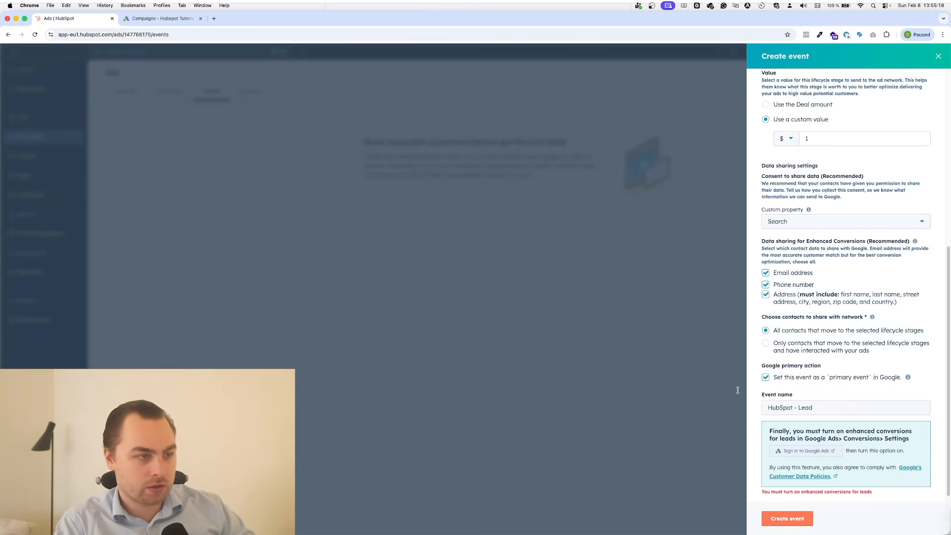
Step: Switch to Google Ads and search its pages for "enhanced"
left_click(159, 18)
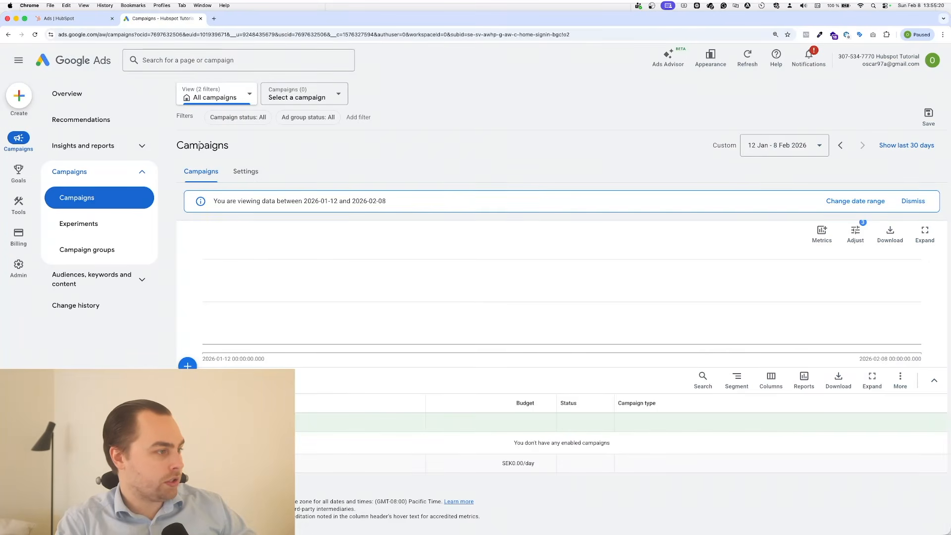
left_click(198, 60)
type("en")
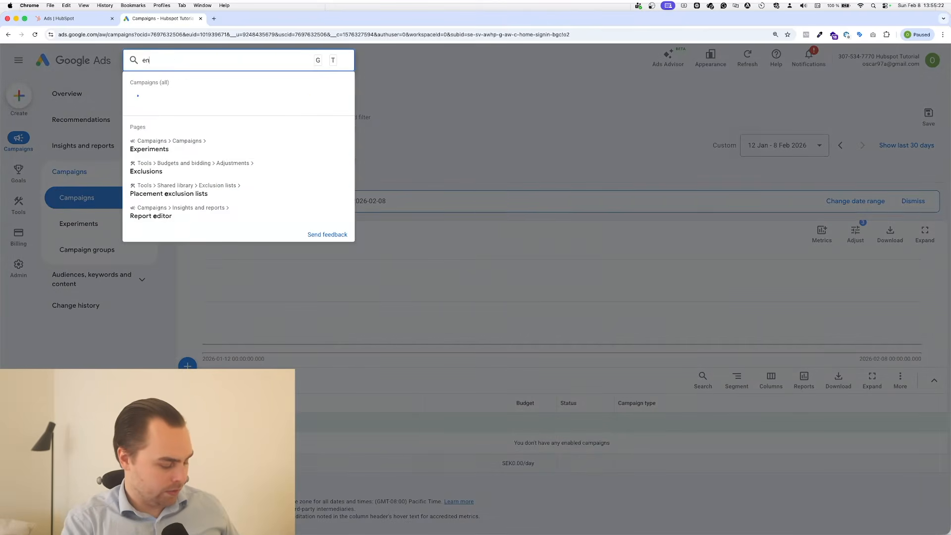
type("chan")
key("BackSpace")
key("BackSpace")
key("BackSpace")
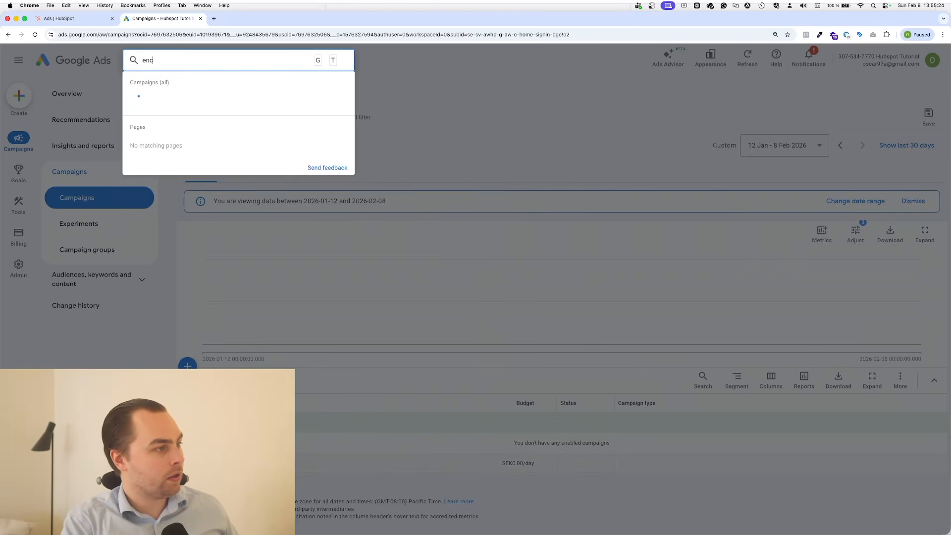
type("hanced")
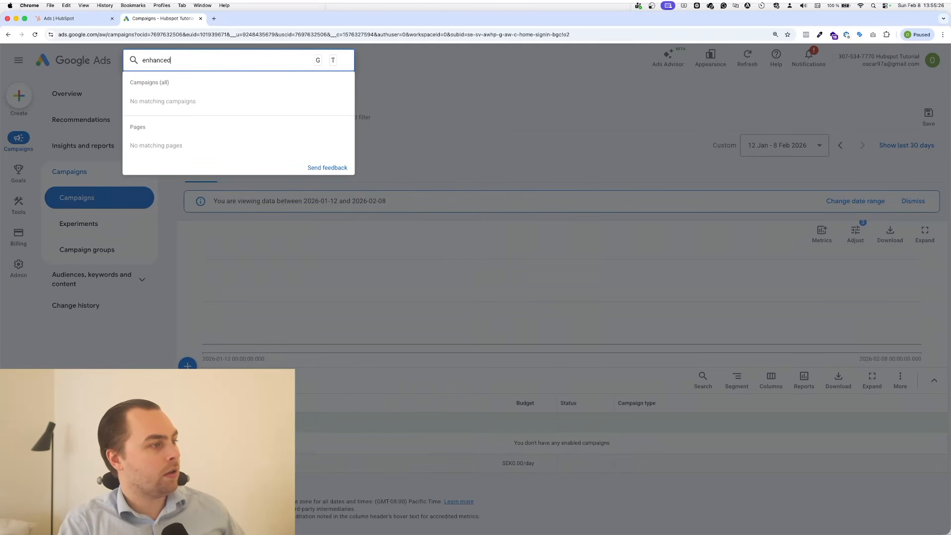
Step: Search for "conversion" instead and open the Conversions settings page under Goals
key("super+a")
type("conversion")
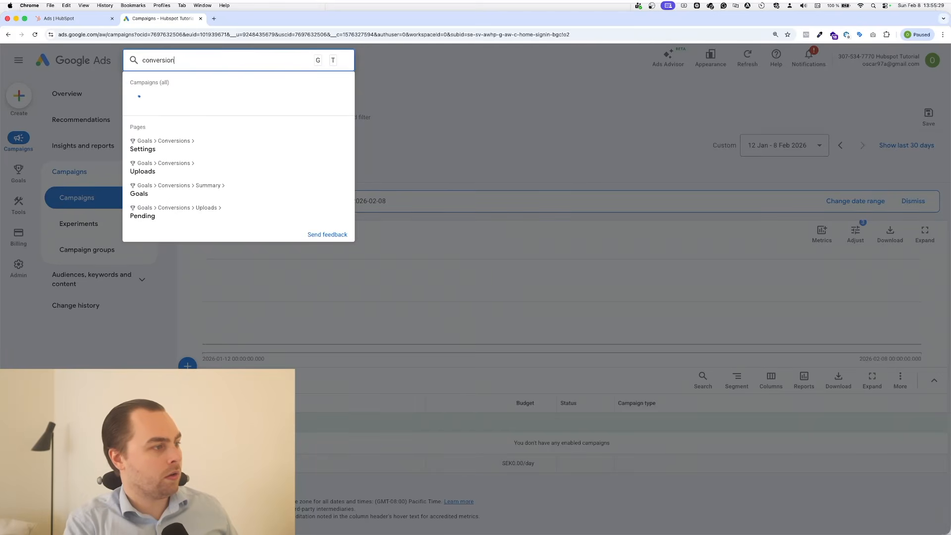
left_click(167, 139)
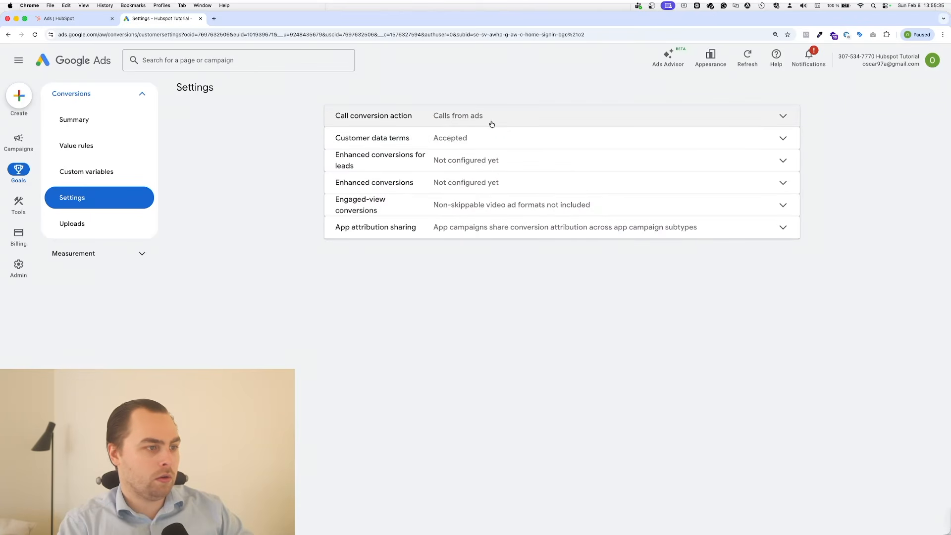
Step: Turn on enhanced conversions for leads with Google tag as the setup method and save the setting
left_click(471, 159)
left_click(445, 200)
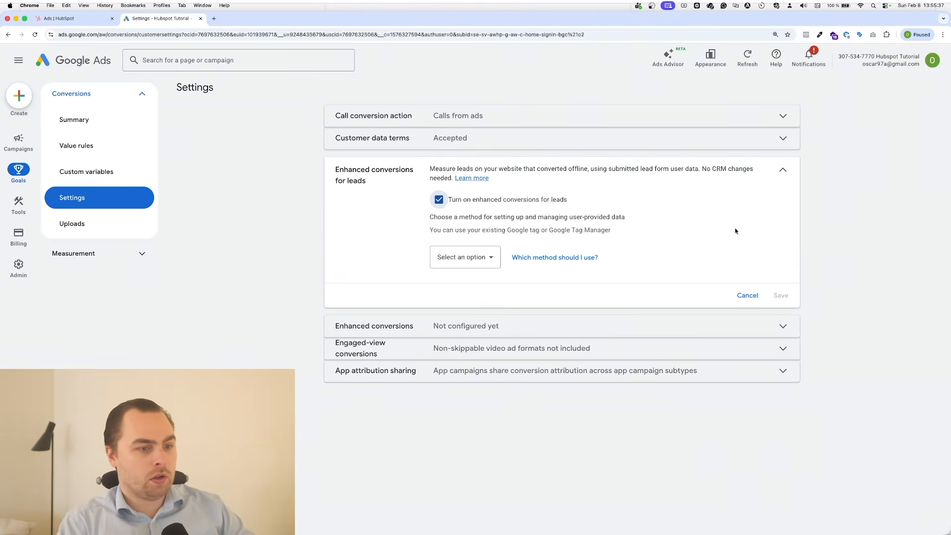
left_click(454, 257)
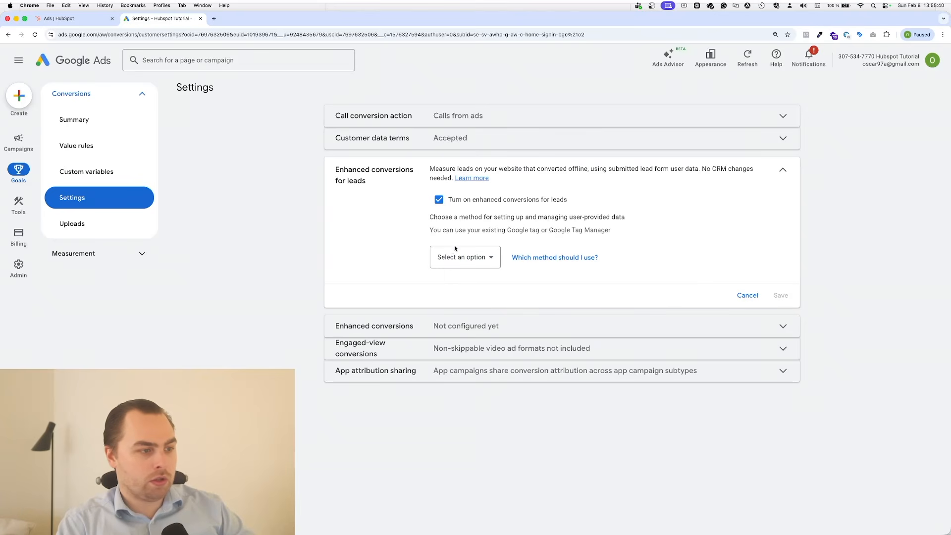
left_click(458, 254)
left_click(465, 262)
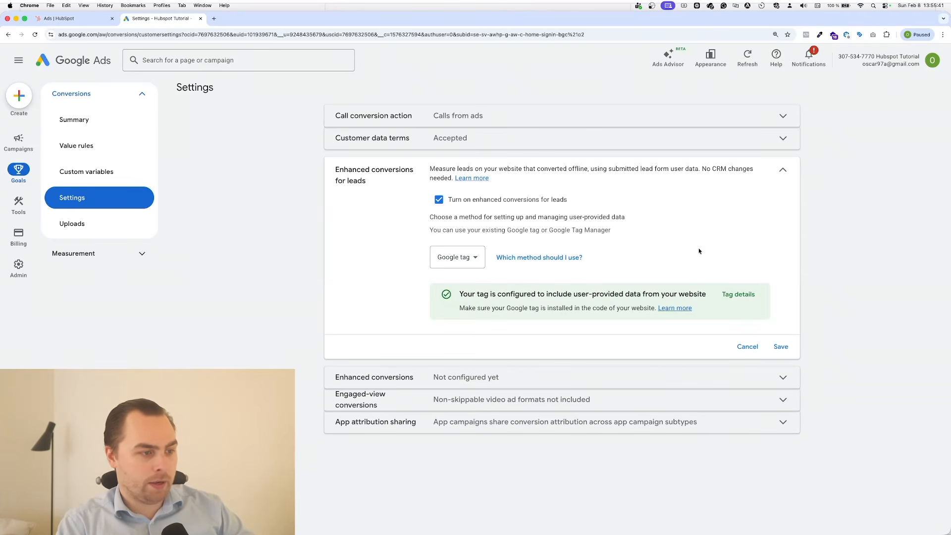
left_click(780, 346)
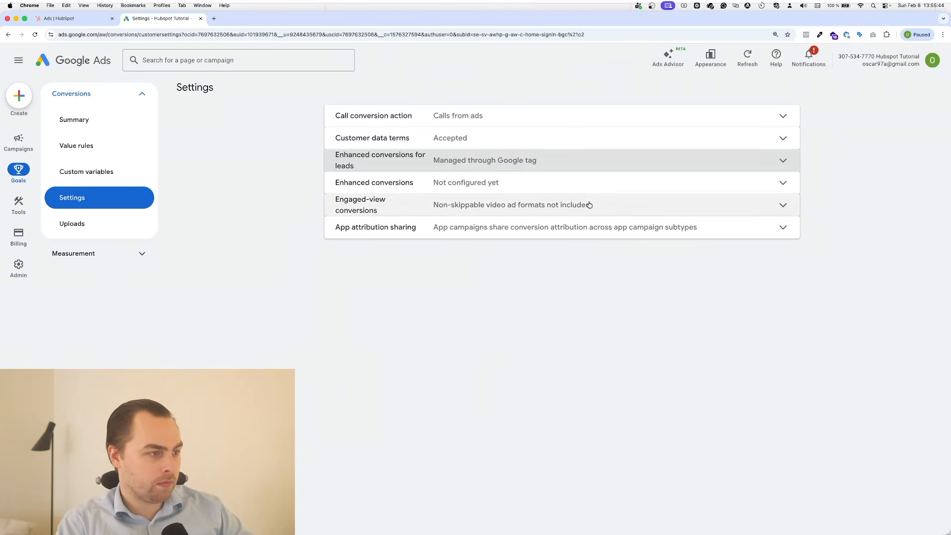
Step: Turn on the general enhanced conversions setting with Google tag as its method and save it
left_click(466, 182)
left_click(438, 212)
left_click(468, 275)
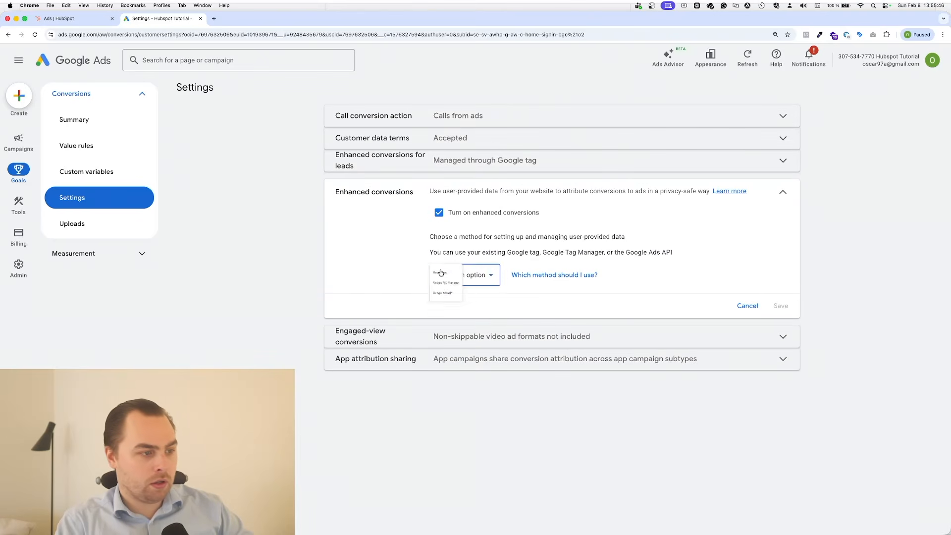
left_click(463, 286)
left_click(780, 367)
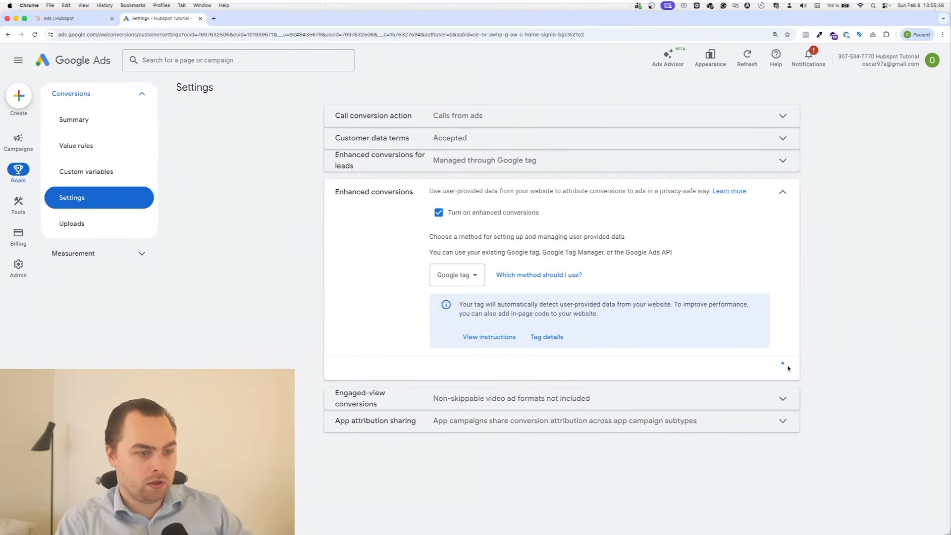
Step: Return to HubSpot and create the prepared HubSpot - Lead event
left_click(75, 19)
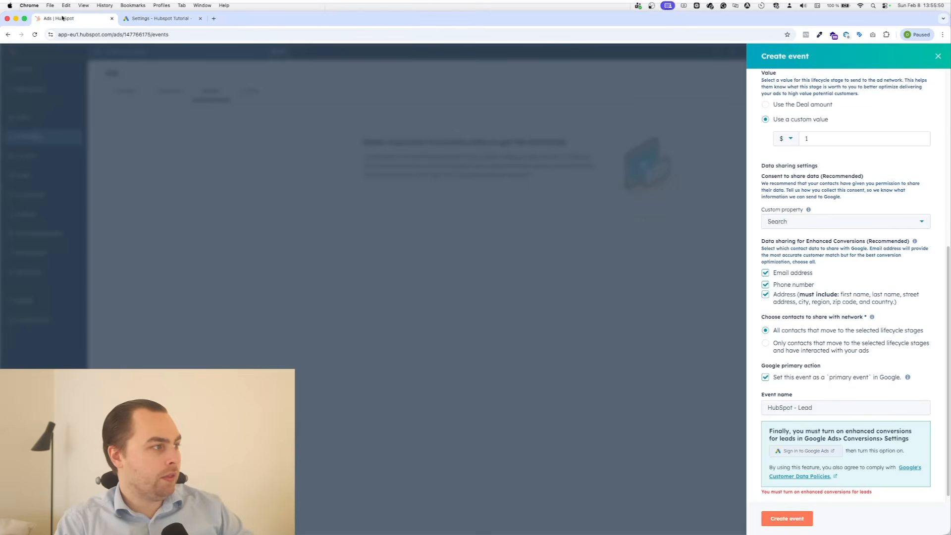
left_click(793, 519)
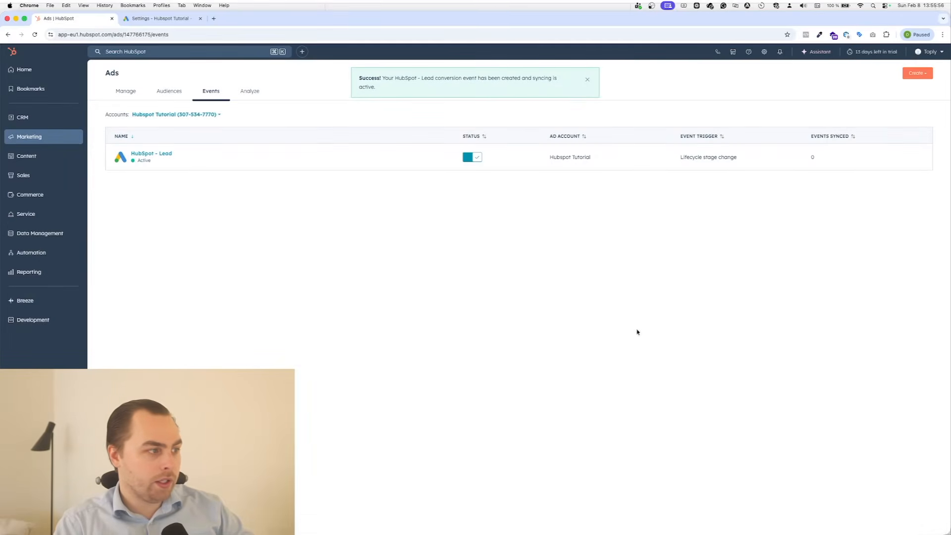
Step: Start a Google Ads event in the Hubspot Tutorial account, triggered by lifecycle stage change to Marketing Qualified Lead and mapped to Qualified Lead
left_click(918, 73)
left_click(920, 124)
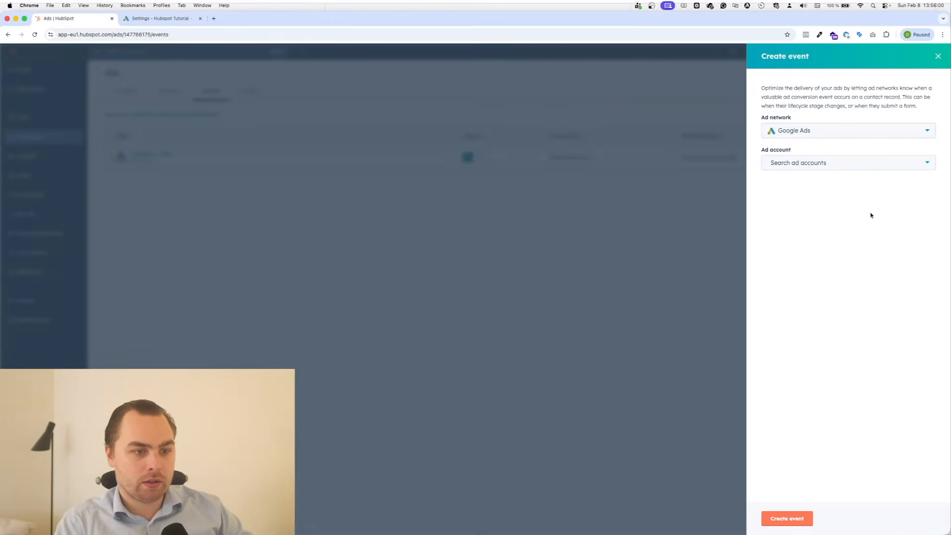
left_click(854, 163)
left_click(838, 183)
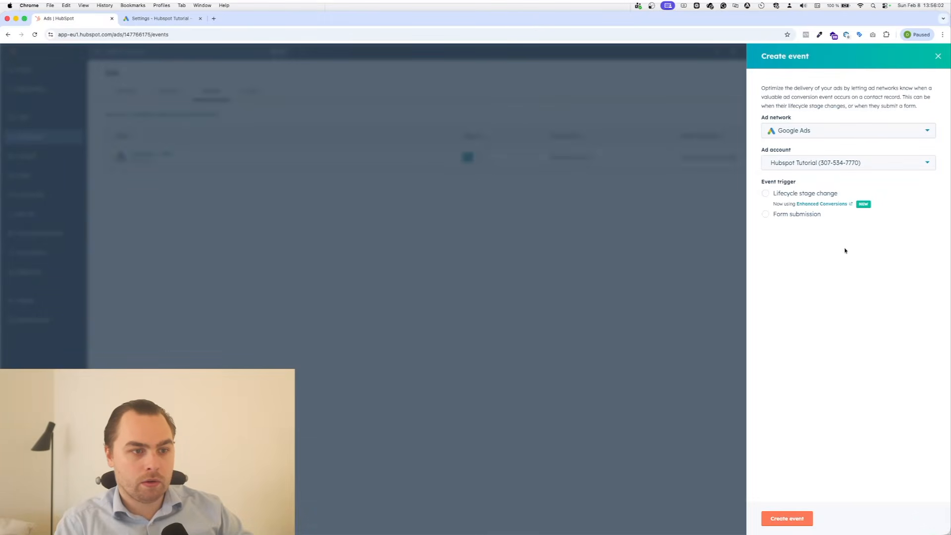
left_click(796, 196)
left_click(818, 276)
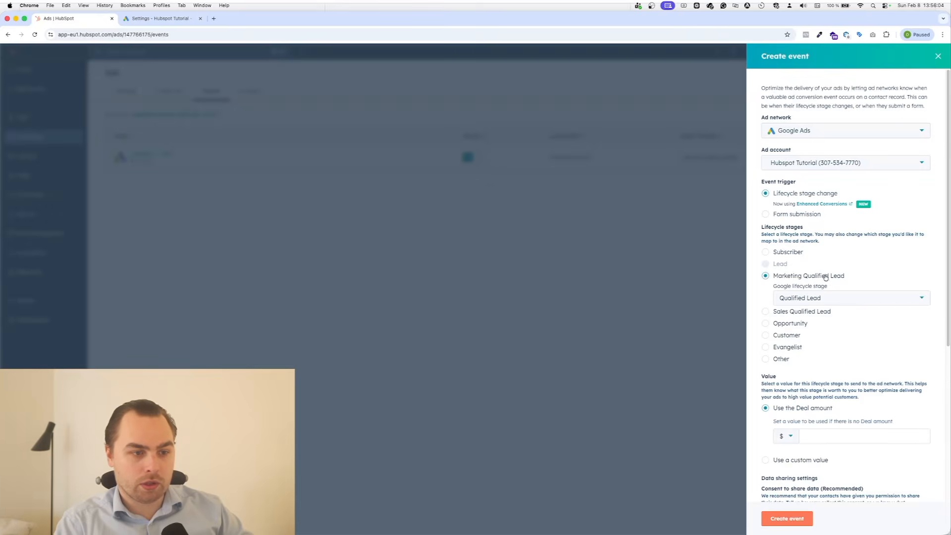
left_click(842, 298)
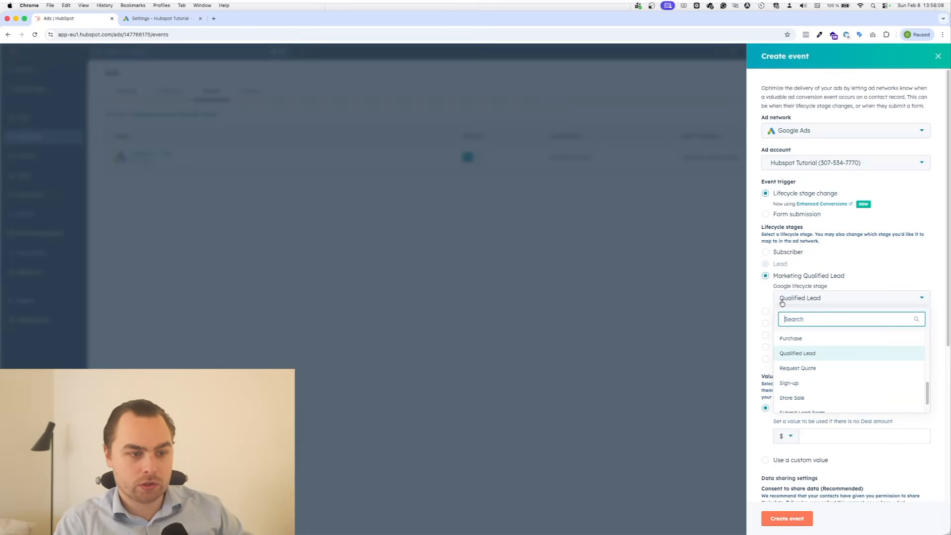
left_click(788, 516)
Step: Give the Marketing Qualified Lead event a custom value of $1, set it as a primary event in Google, and create it
left_click(791, 461)
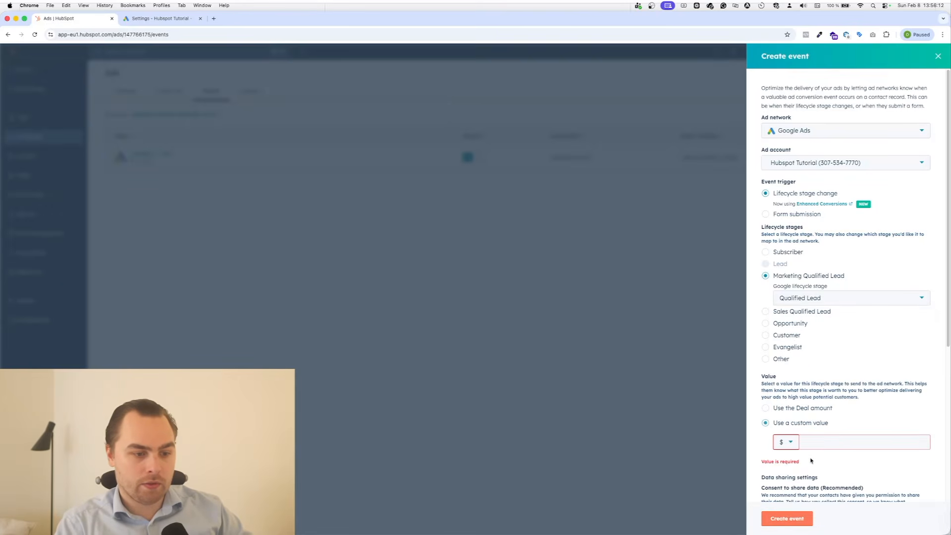
left_click(834, 442)
type("1")
left_click(928, 434)
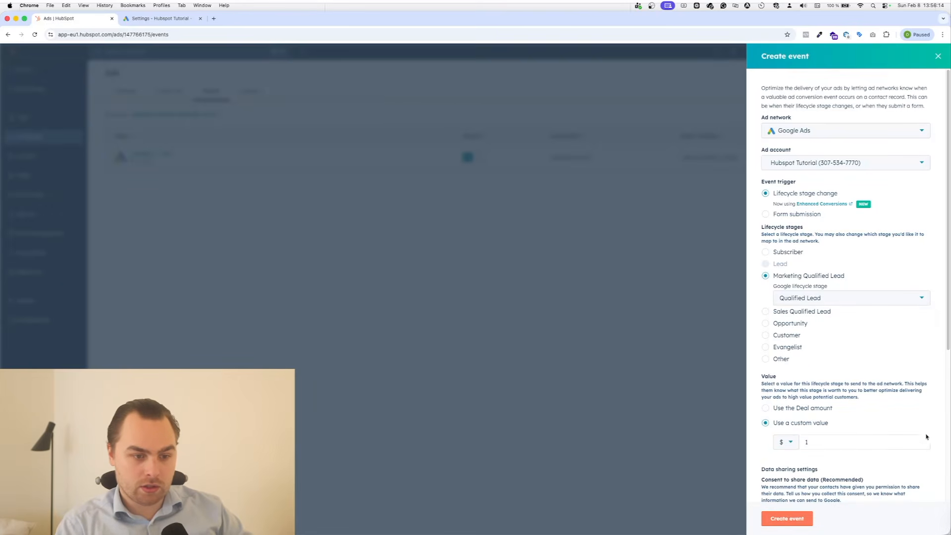
scroll(824, 487, "down", 4)
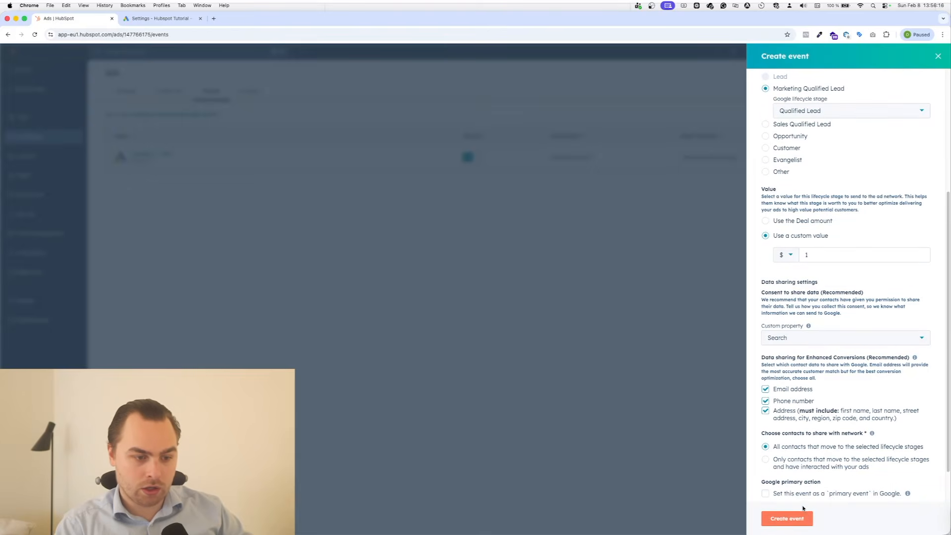
left_click(826, 494)
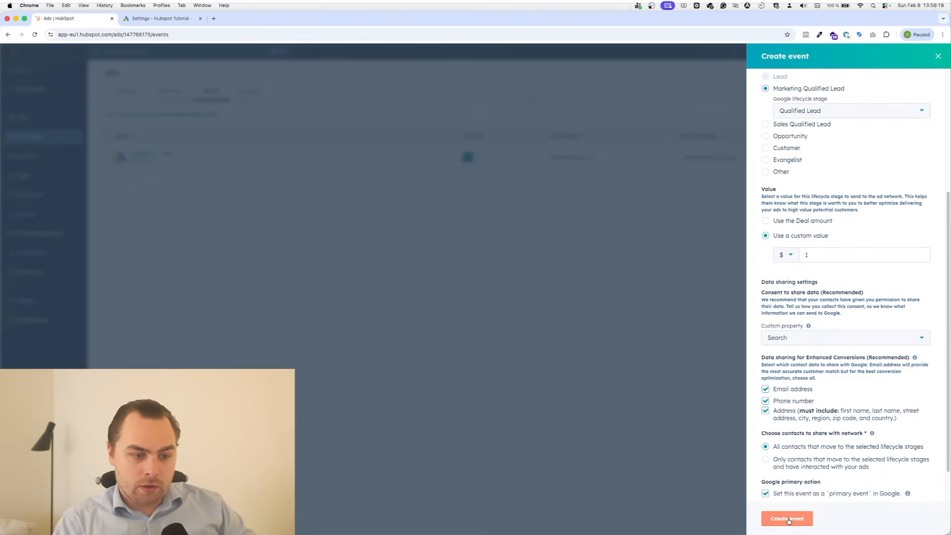
left_click(789, 520)
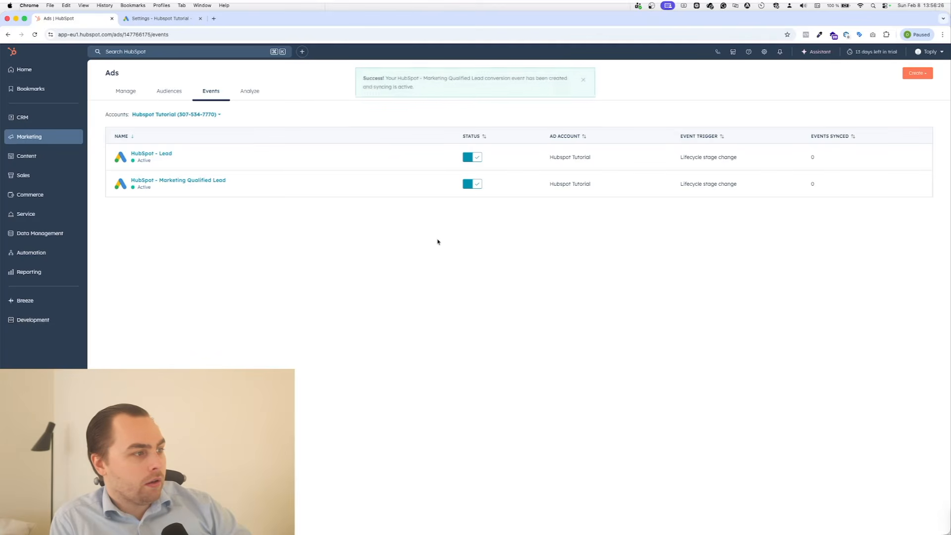
Step: Start another Hubspot Tutorial account event, triggered by lifecycle stage change to Sales Qualified Lead and mapped to Converted Lead
left_click(909, 75)
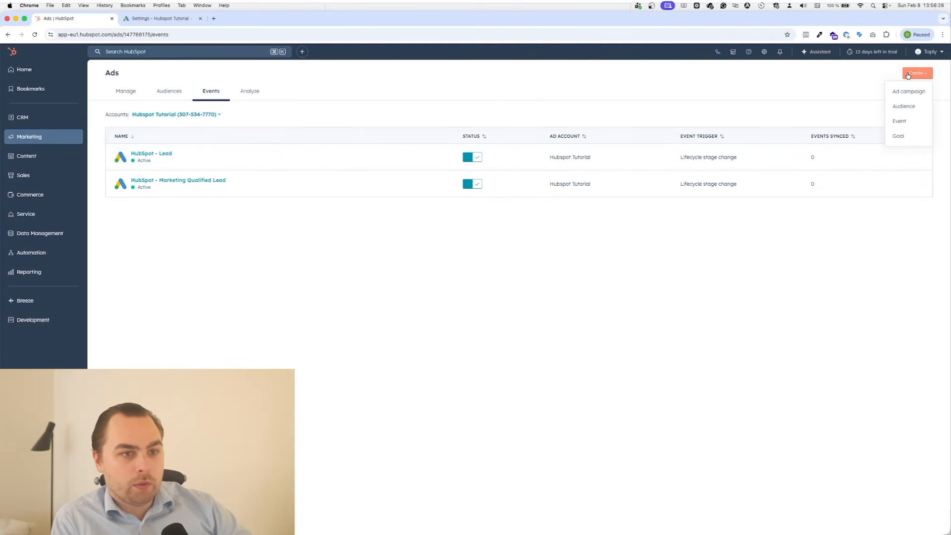
left_click(902, 120)
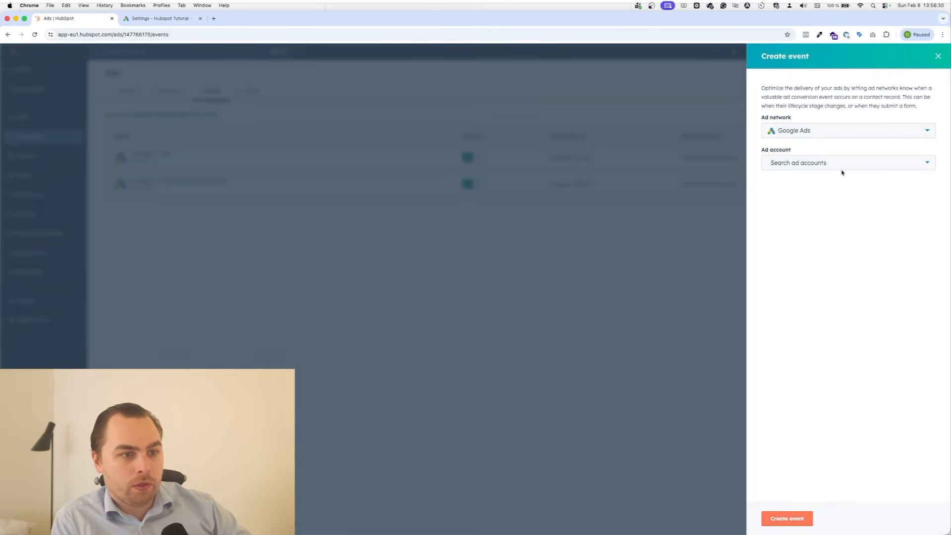
left_click(839, 163)
left_click(820, 181)
left_click(795, 201)
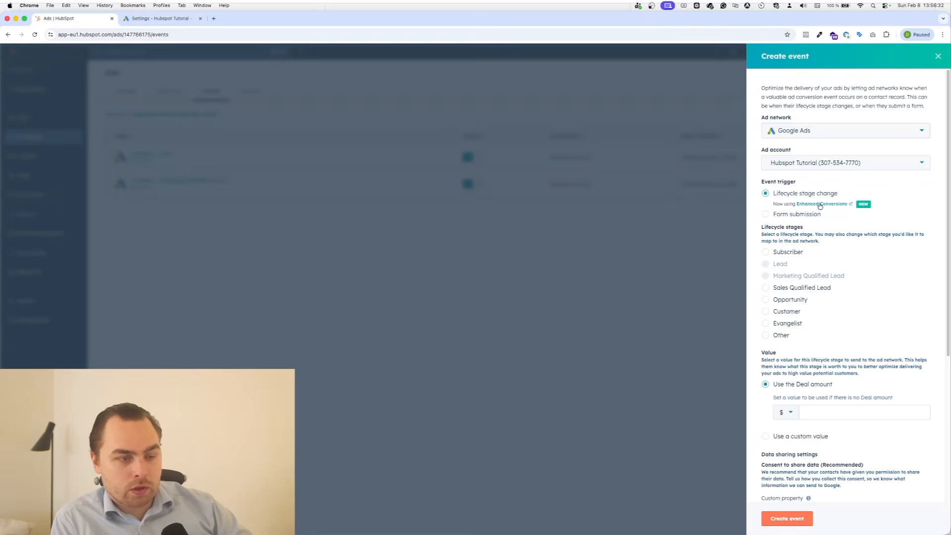
left_click(800, 289)
left_click(822, 312)
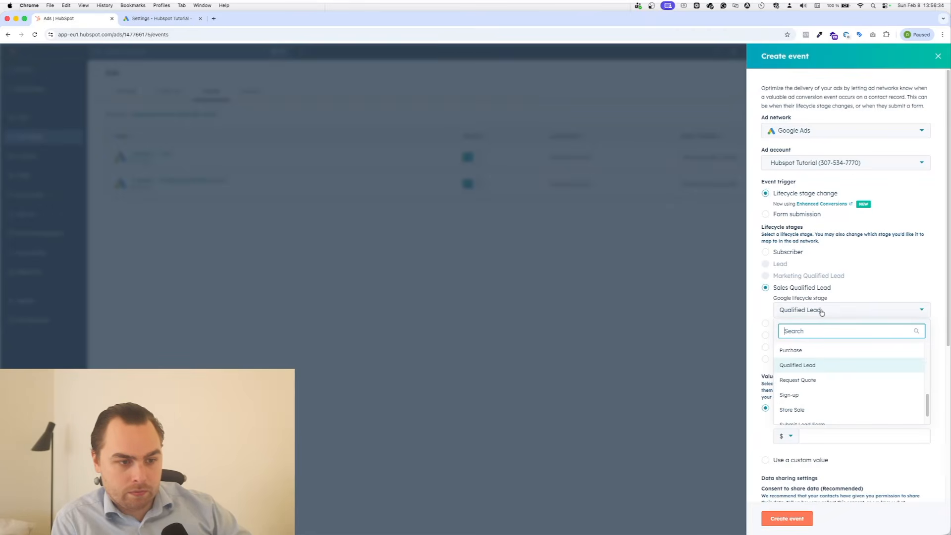
scroll(815, 384, "down", 1)
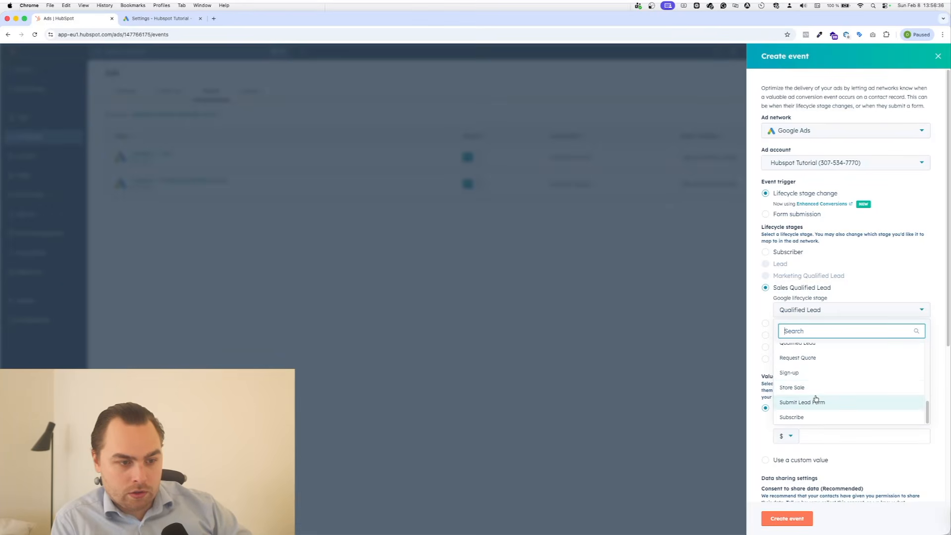
scroll(816, 392, "up", 5)
left_click(819, 379)
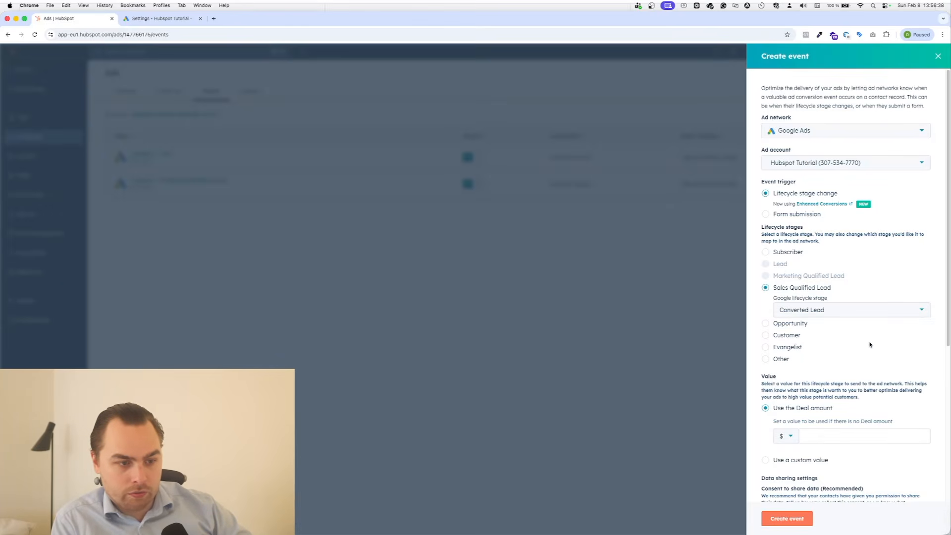
Step: Give the Sales Qualified Lead event a custom value of $1, set it as a primary event in Google, and create it
scroll(854, 442, "down", 2)
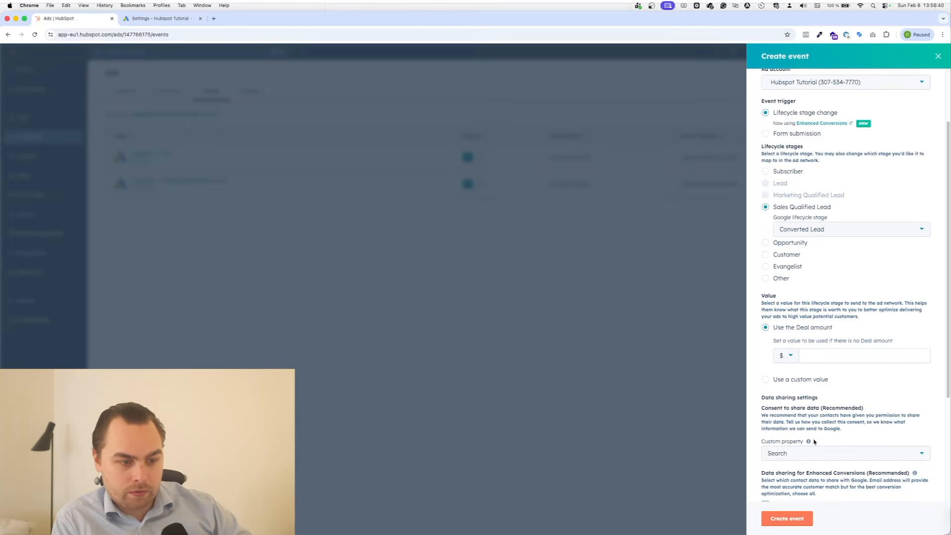
left_click(807, 382)
left_click(839, 362)
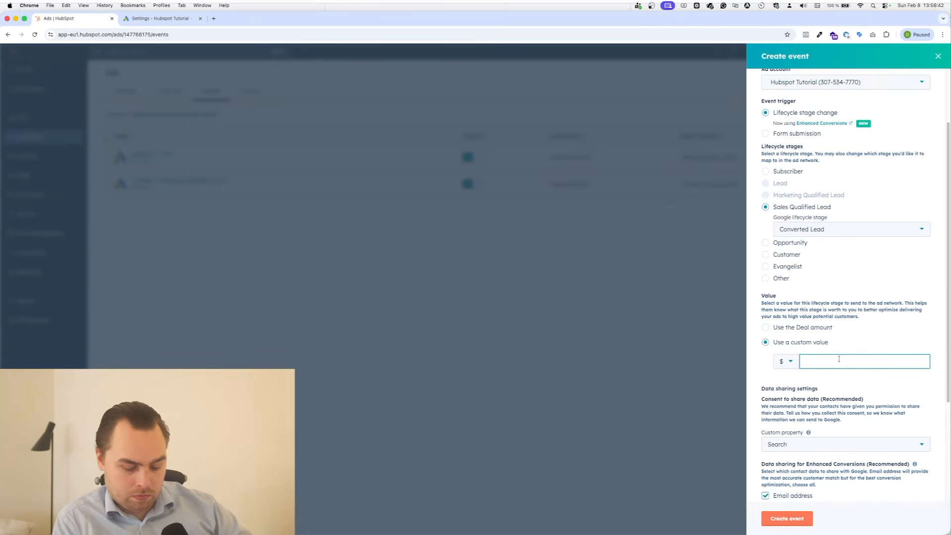
left_click(866, 401)
scroll(852, 436, "down", 4)
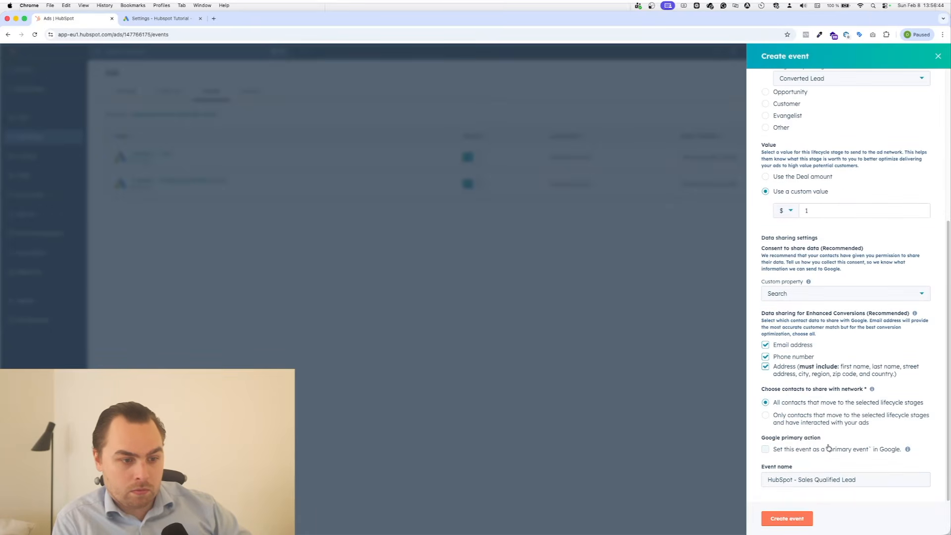
left_click(782, 452)
left_click(798, 521)
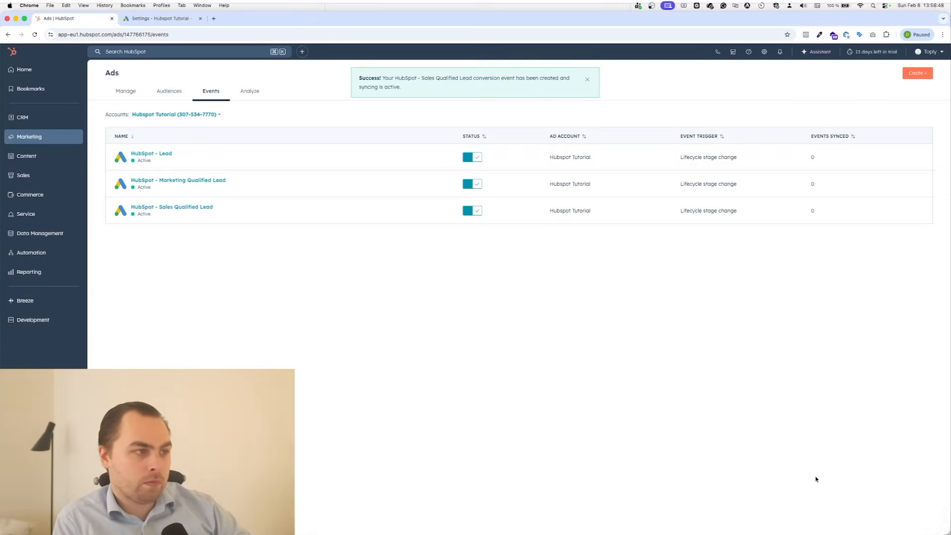
Step: Create a lifecycle stage change event for Customer in the Hubspot Tutorial account, mapped to Purchase and using a custom value
left_click(917, 74)
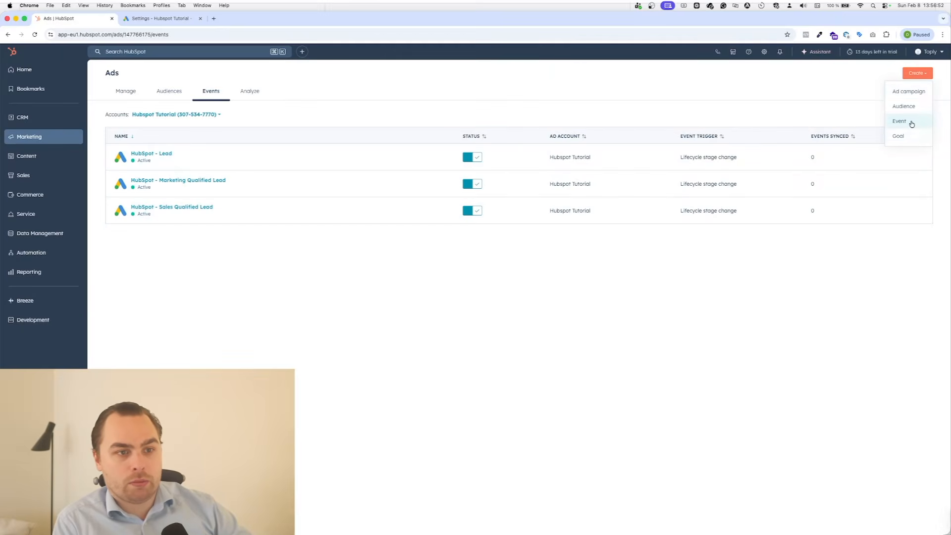
left_click(914, 121)
left_click(842, 163)
left_click(808, 184)
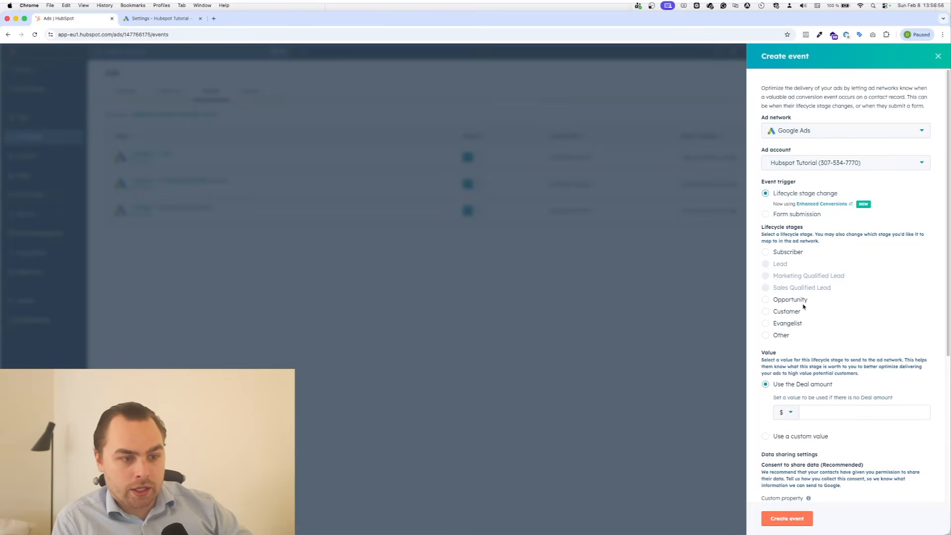
left_click(788, 312)
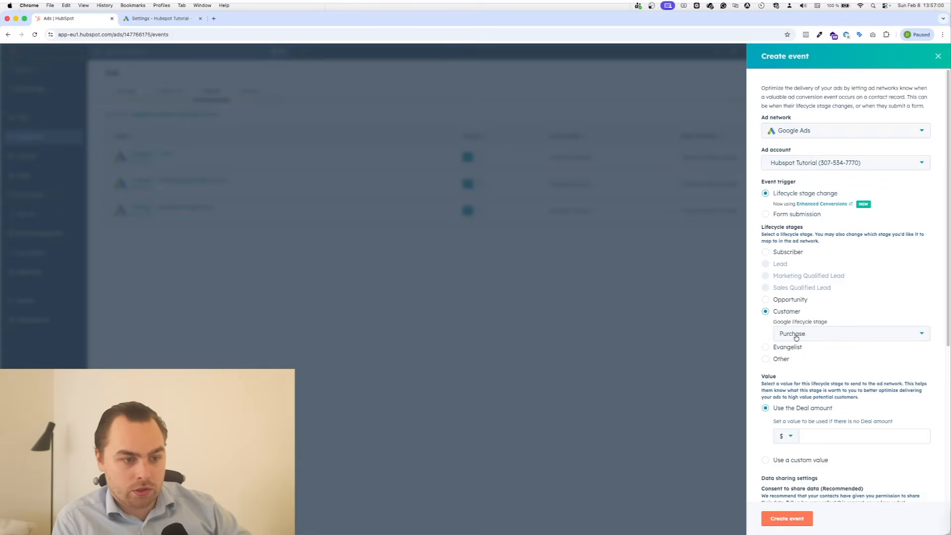
left_click(803, 459)
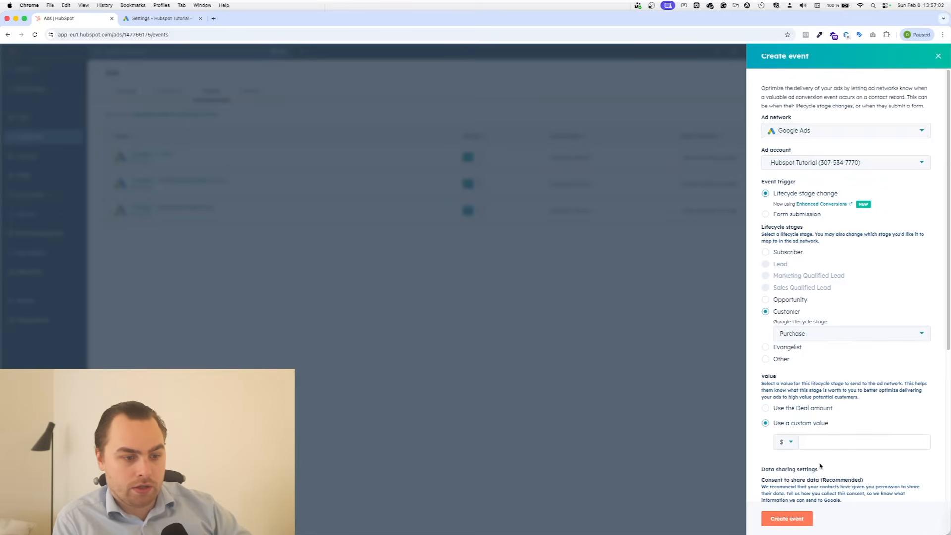
left_click(837, 441)
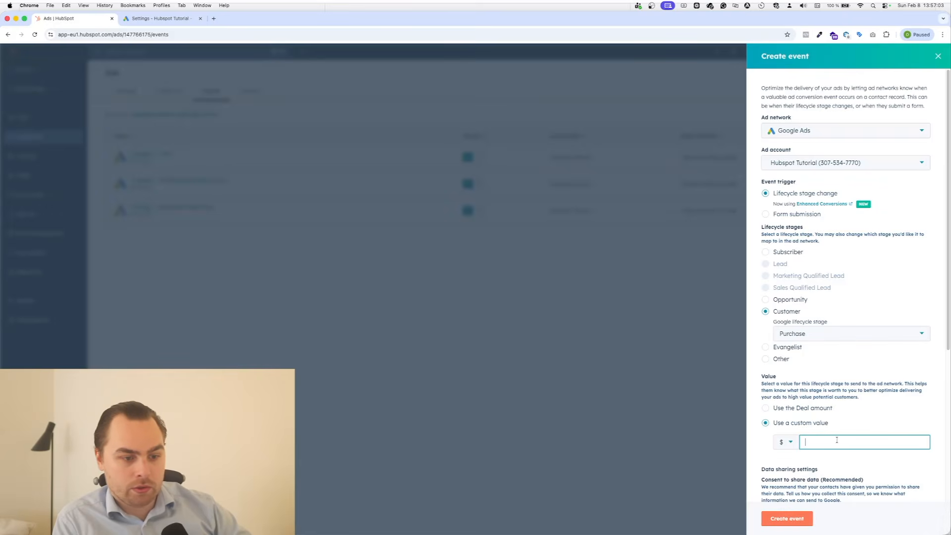
left_click(804, 517)
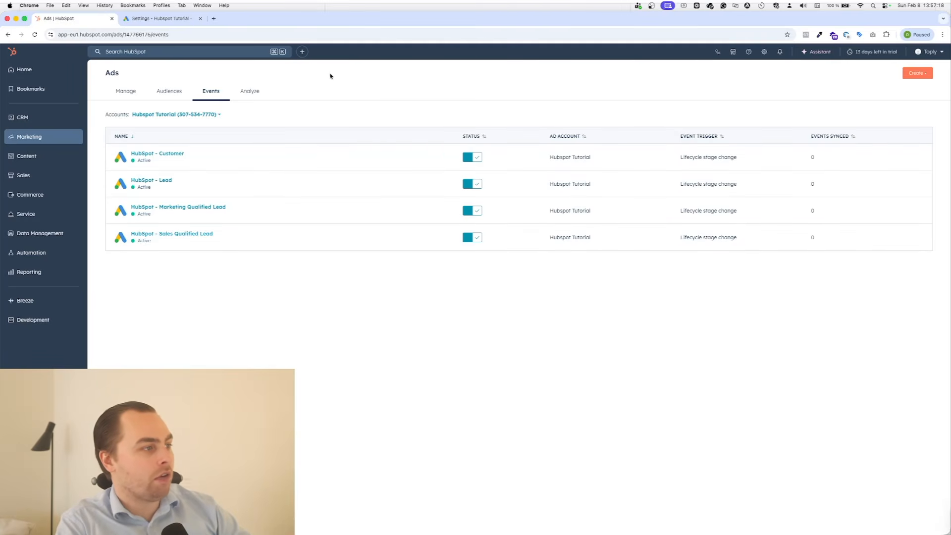
Step: Switch to Google Ads, open the conversions Summary and dismiss the conversion goals introduction
left_click(158, 19)
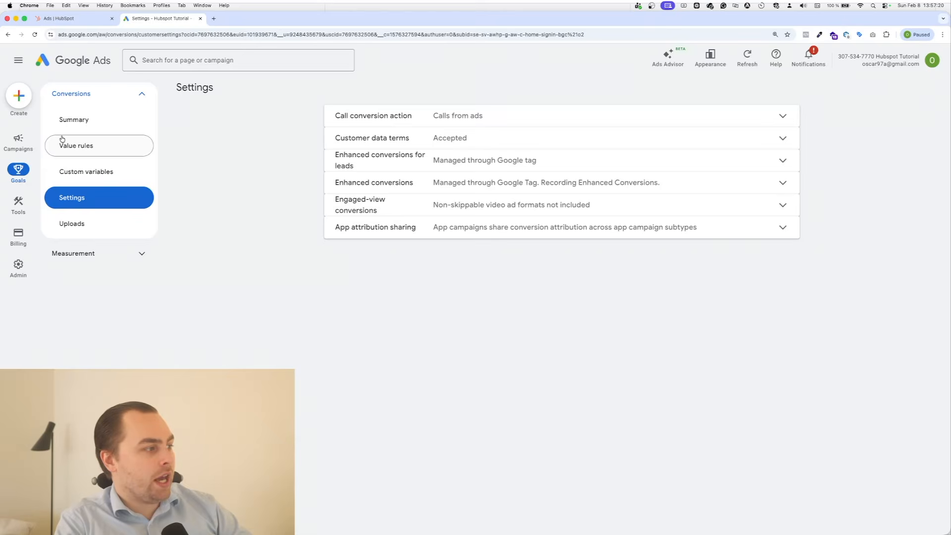
mouse_move(30, 150)
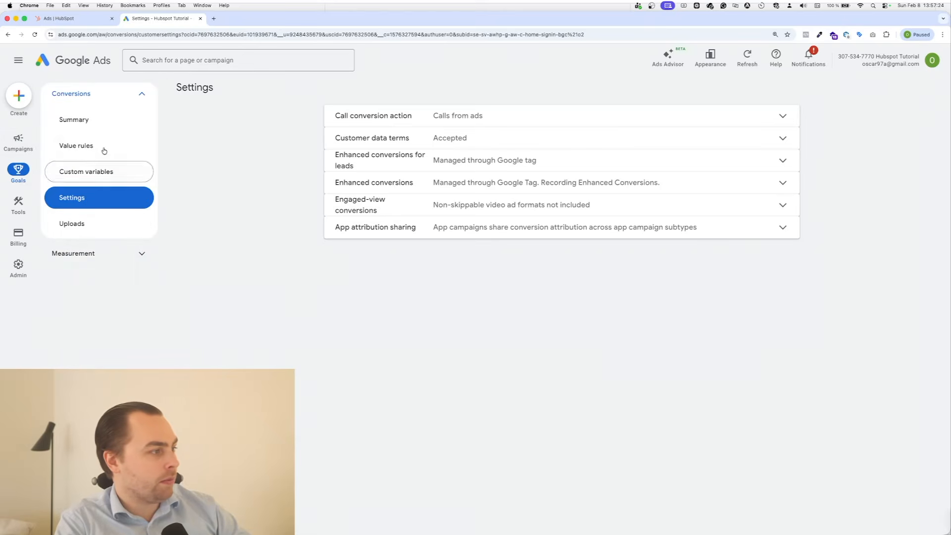
left_click(97, 128)
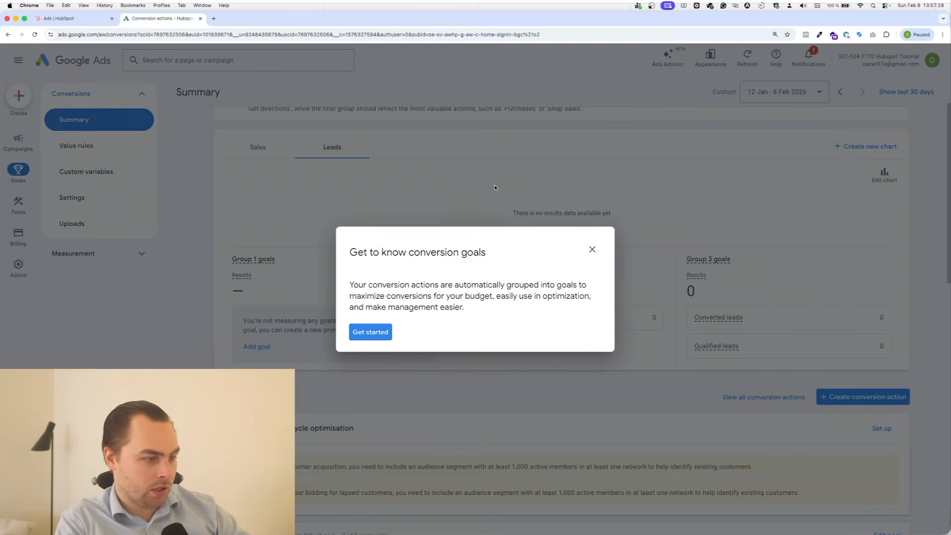
left_click(593, 248)
left_click(521, 307)
Step: Examine the HubSpot conversion actions and their primary or secondary optimisation under each conversion goal
scroll(556, 301, "down", 7)
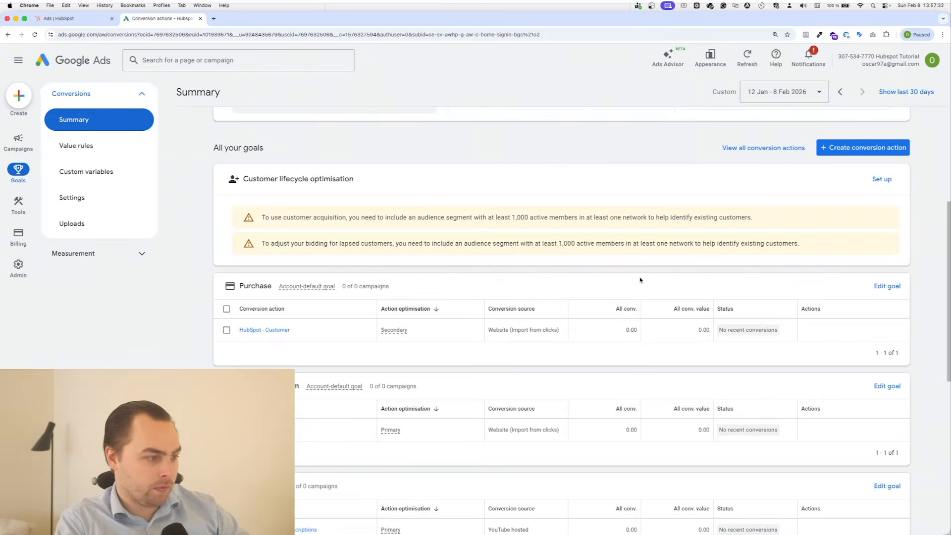
scroll(545, 275, "down", 3)
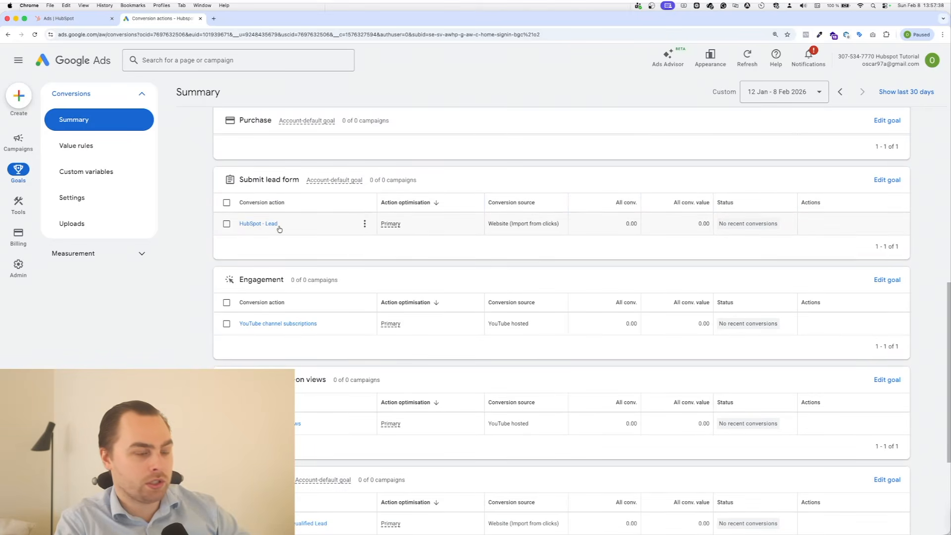
scroll(279, 229, "down", 5)
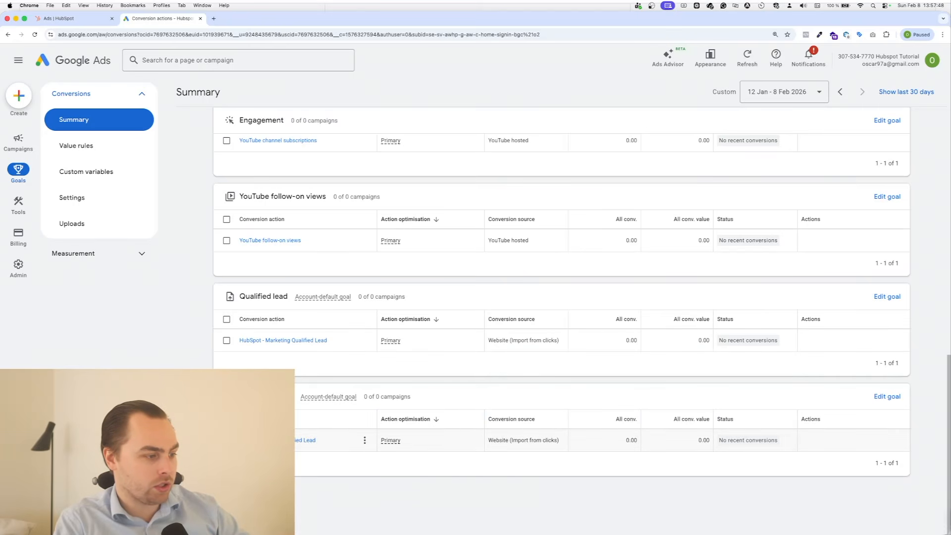
scroll(316, 448, "up", 10)
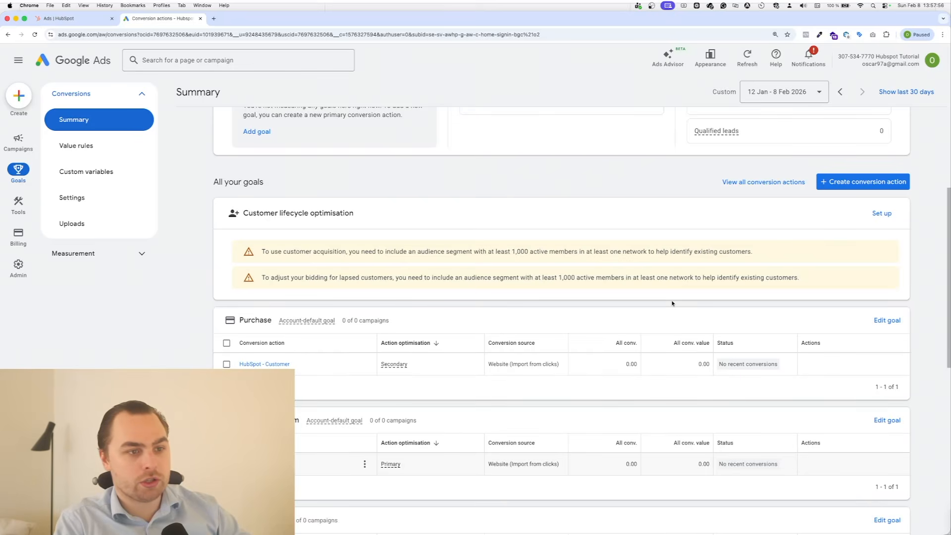
scroll(672, 303, "up", 6)
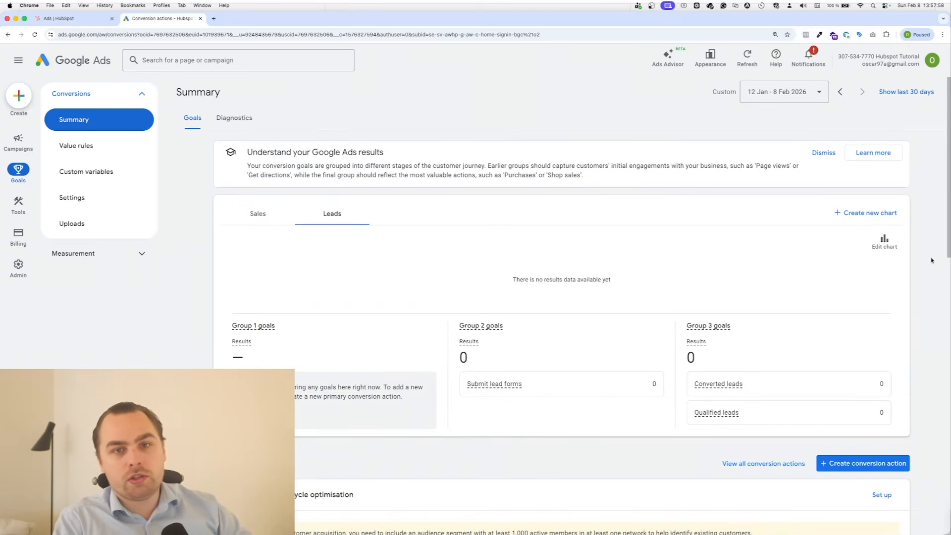
Step: Edit the leads chart to place Submit lead forms in Group 1 and Qualified leads in Group 2, and save it
left_click(891, 242)
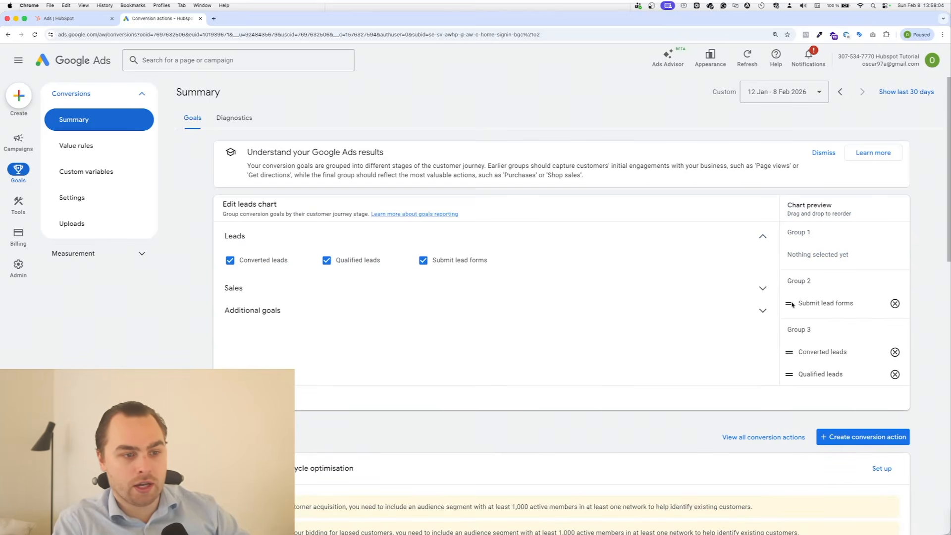
left_click_drag(793, 305, 793, 256)
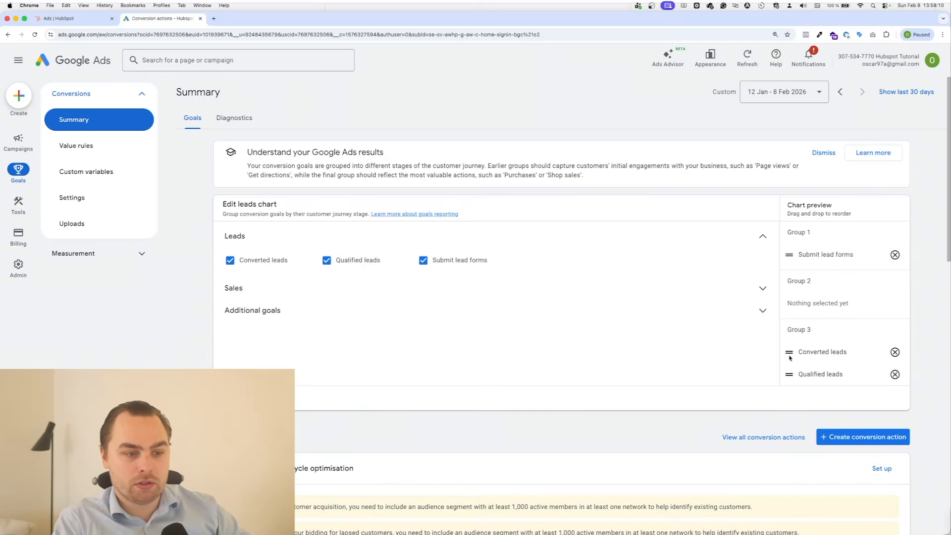
left_click_drag(790, 379, 793, 302)
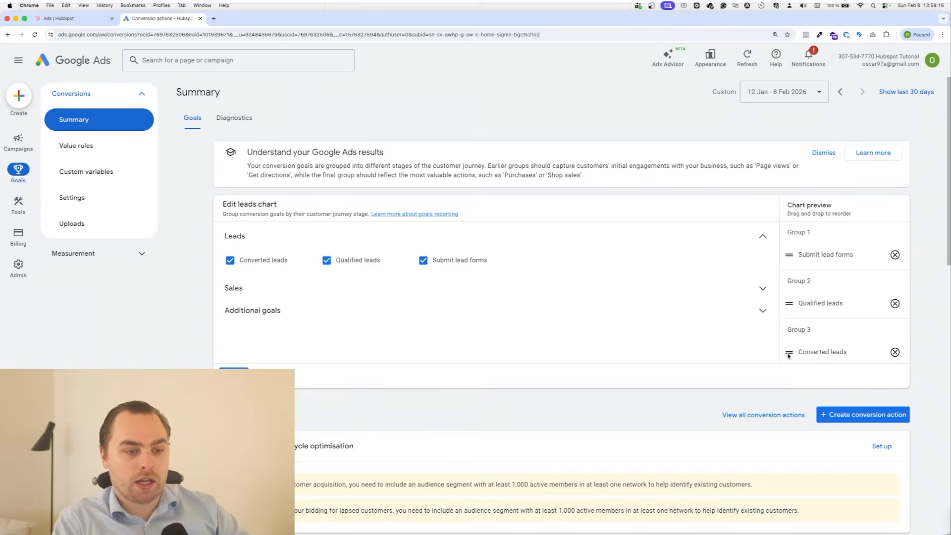
left_click(233, 377)
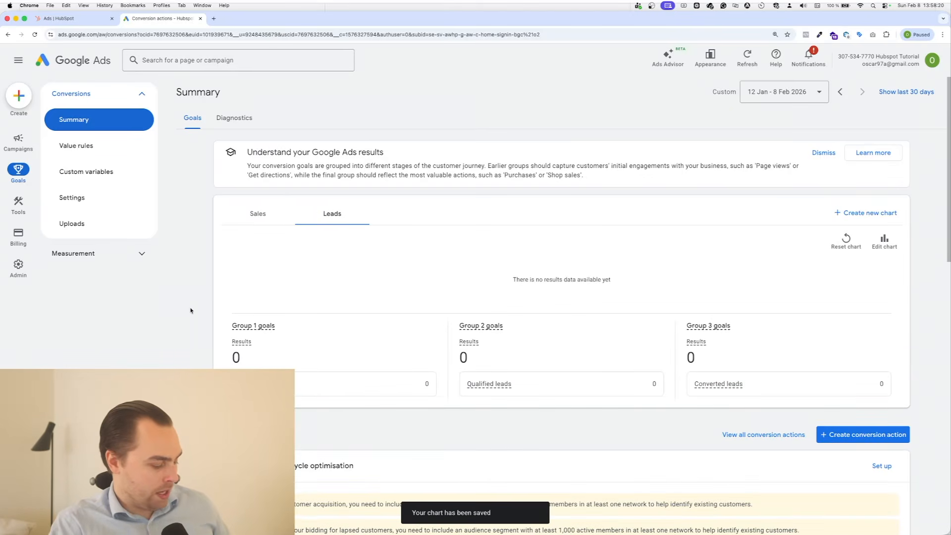
Step: Capture a screenshot of the leads chart area with its three goal groups
key("super+shift+4")
left_click_drag(197, 190, 910, 418)
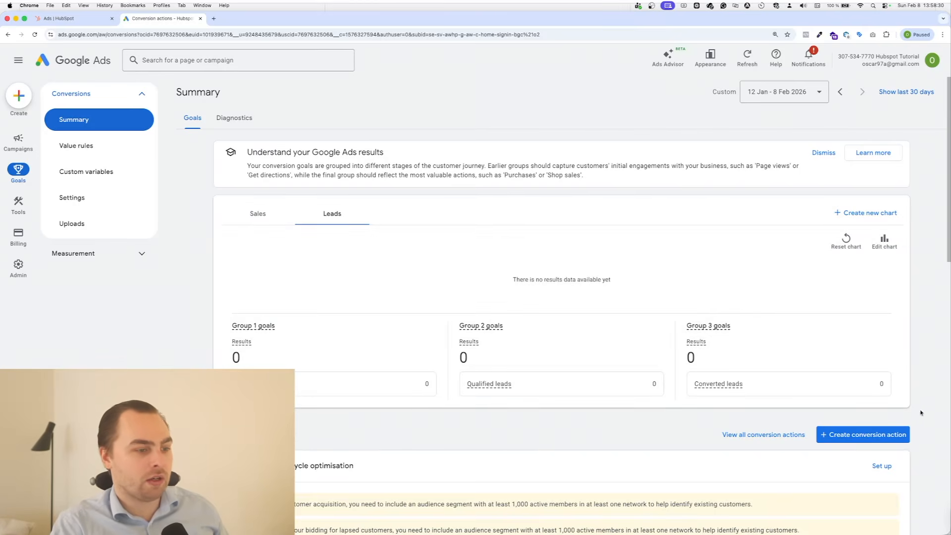